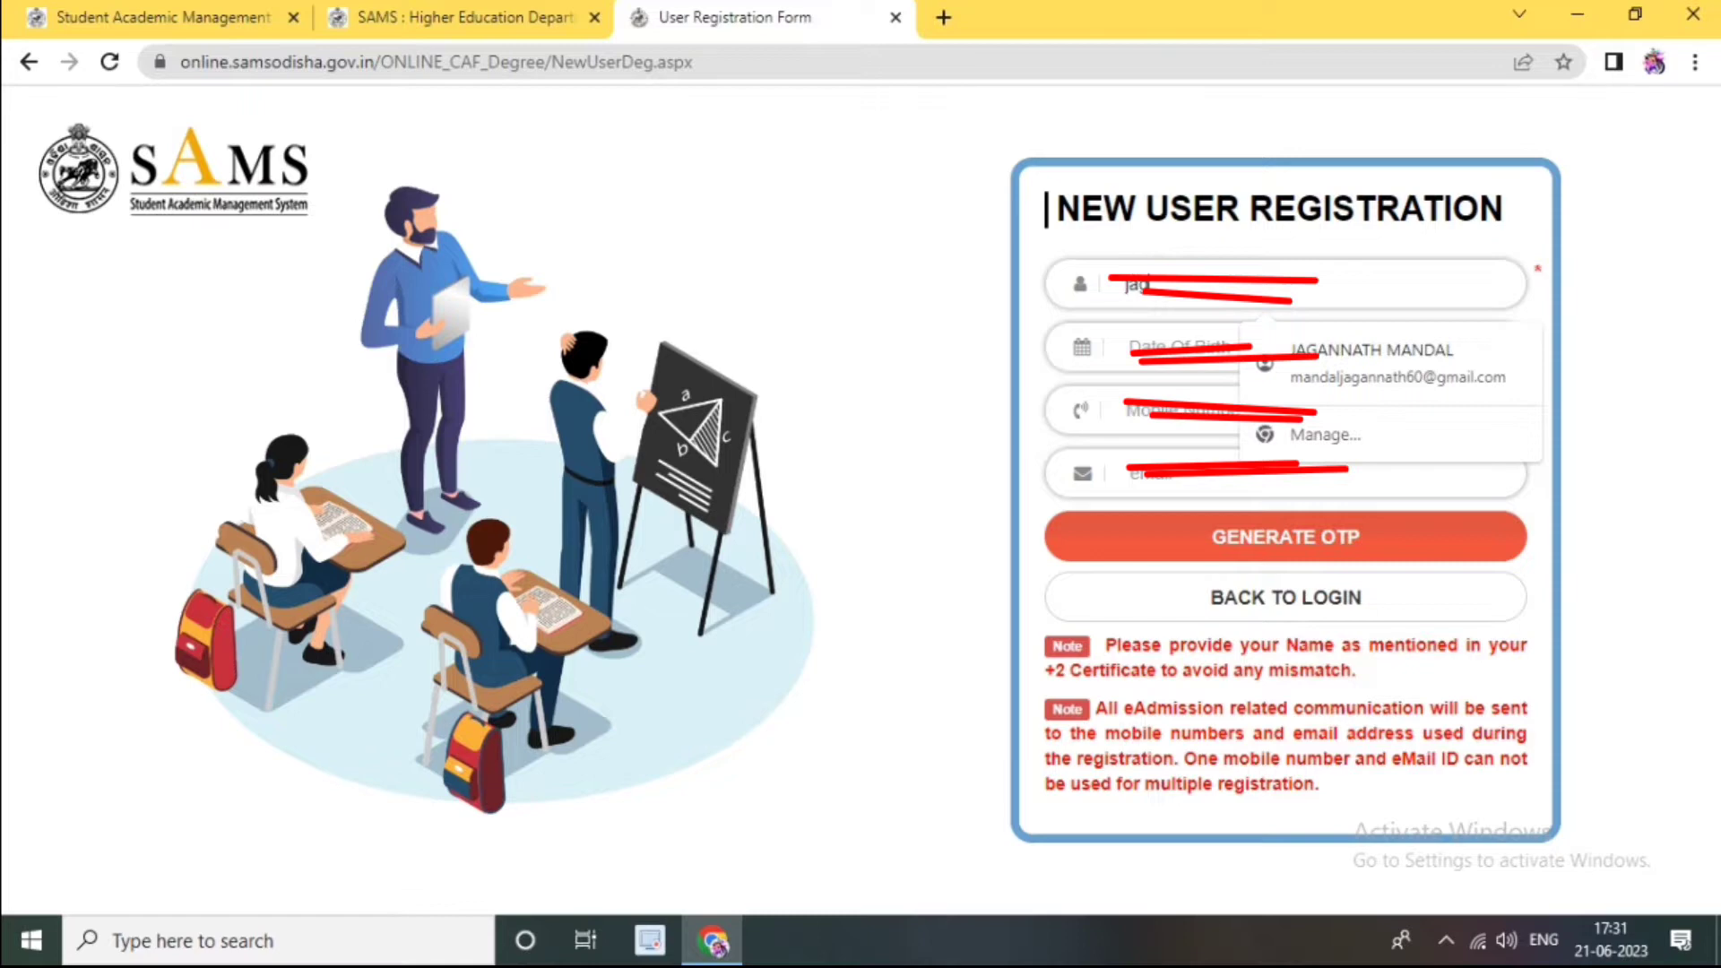
Step: Enter the applicant's full name and contact details, request the OTP, then enter the OTP and password
{"action": "type", "text": "om"}
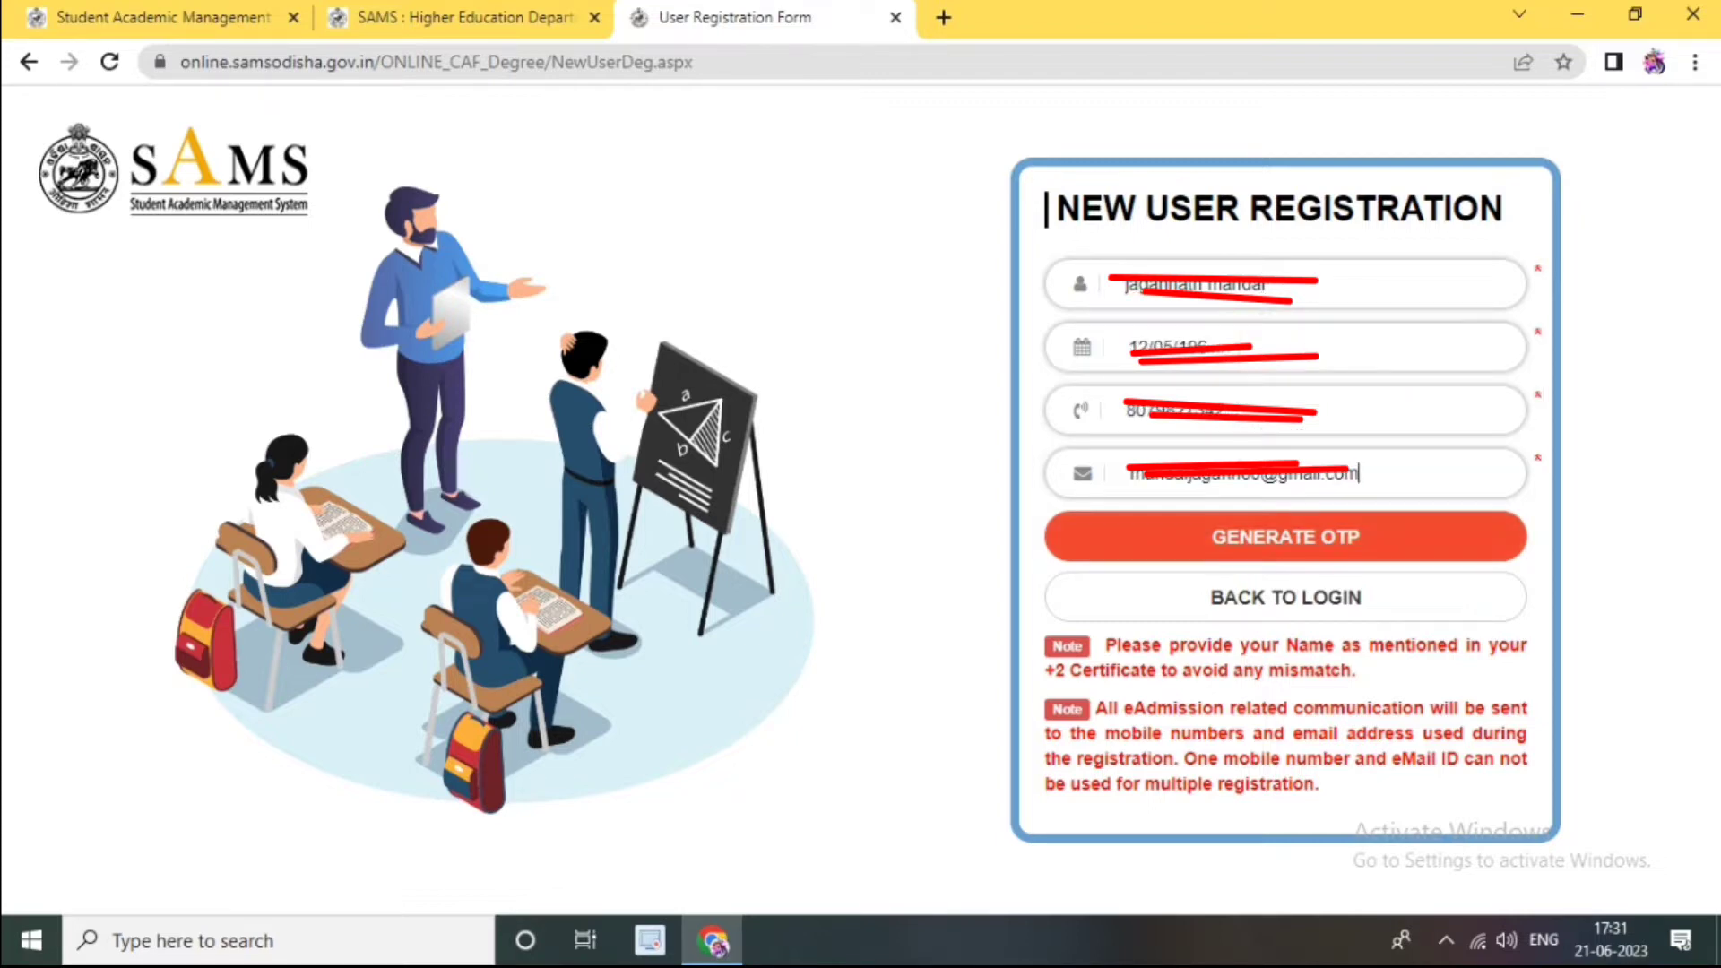
{"action": "left_click", "coordinate": [1285, 537]}
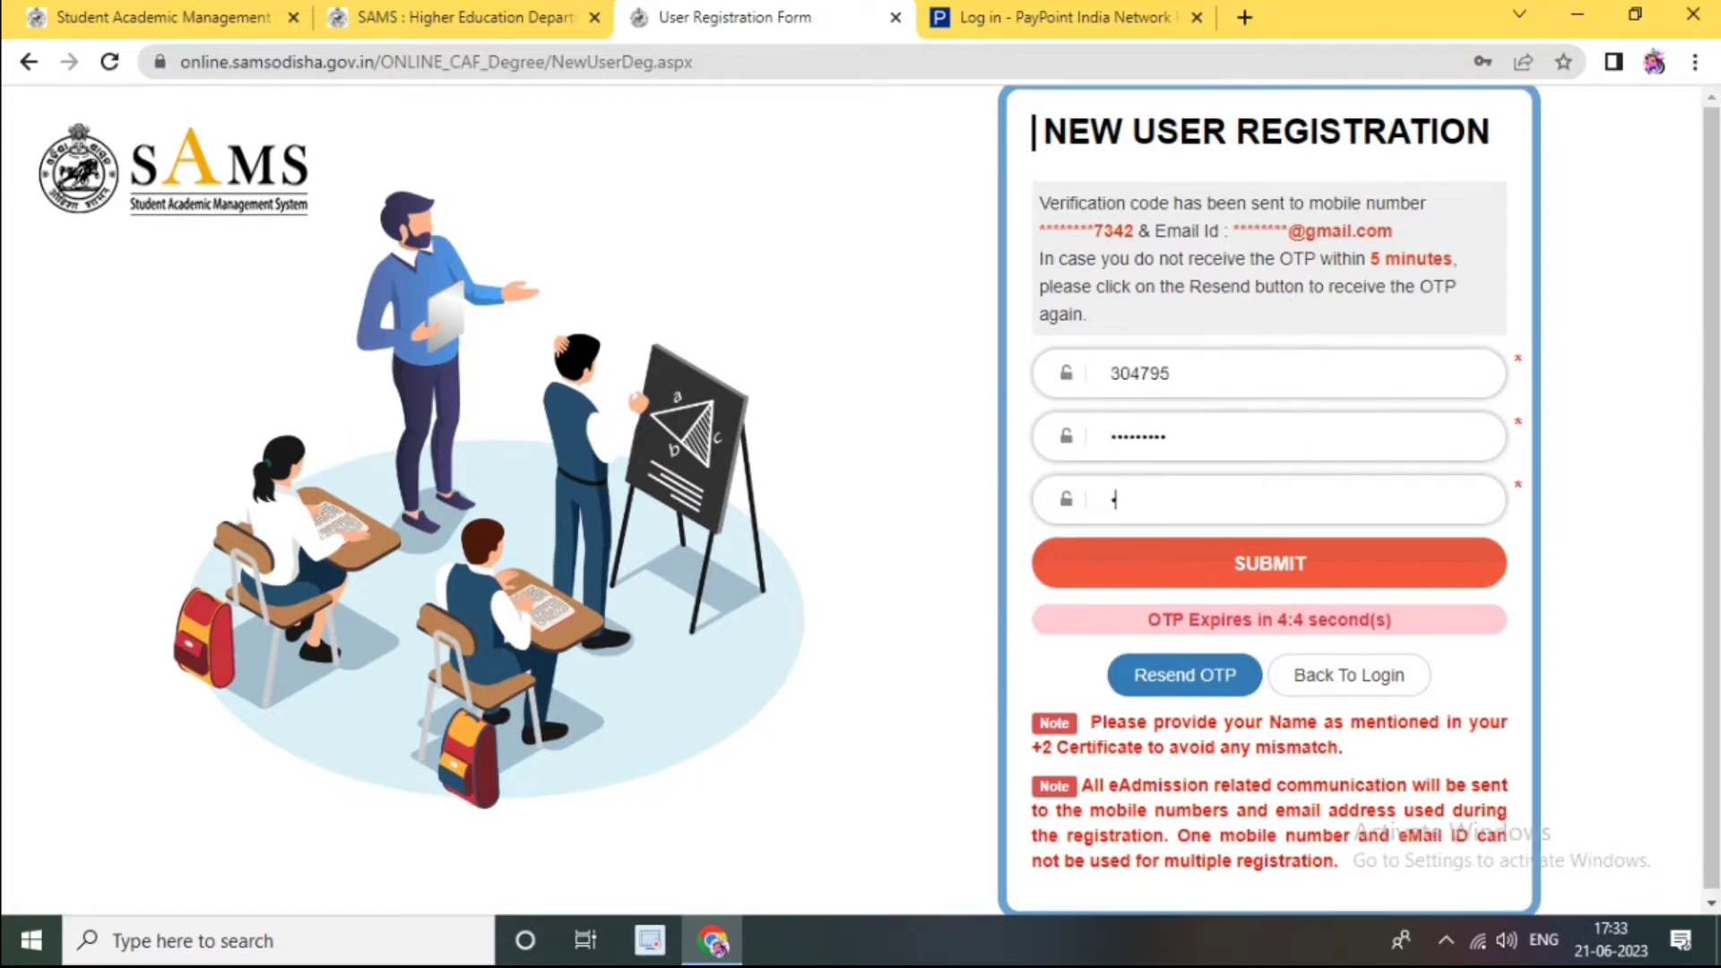
{"action": "type", "text": "***"}
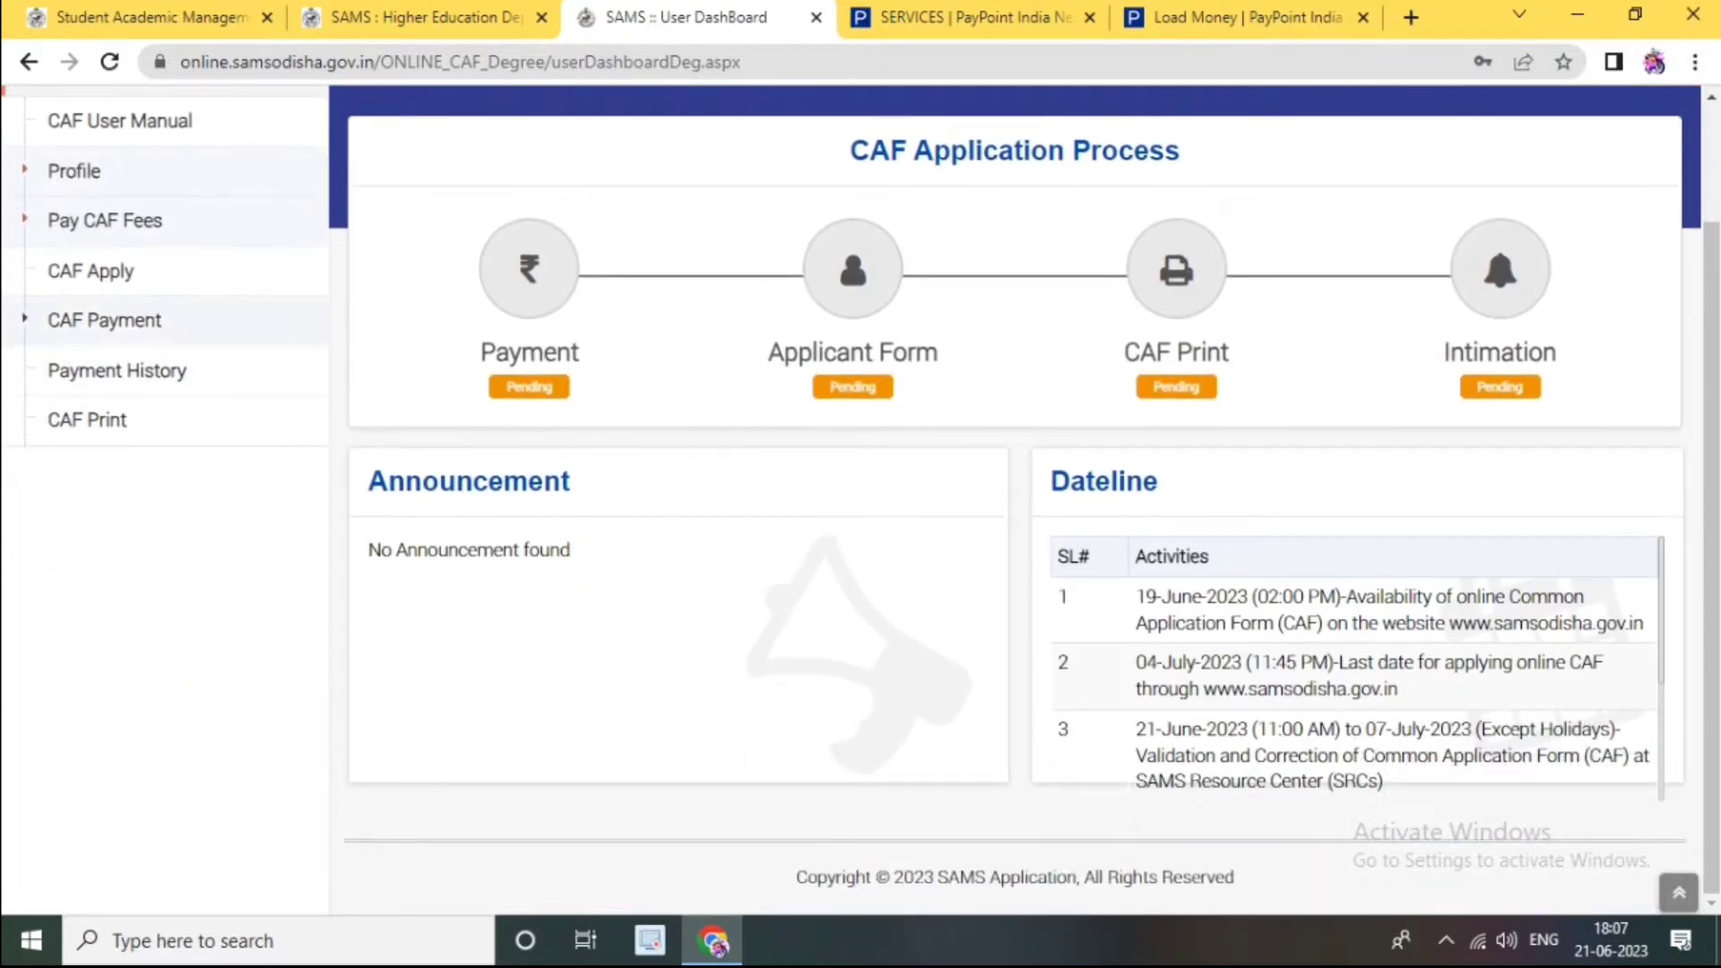
Step: On the Pay CAF Fees page, set gender to MALE and proceed to pay the ₹275 fee
{"action": "scroll", "coordinate": [104, 320], "scroll_direction": "up", "scroll_amount": 1}
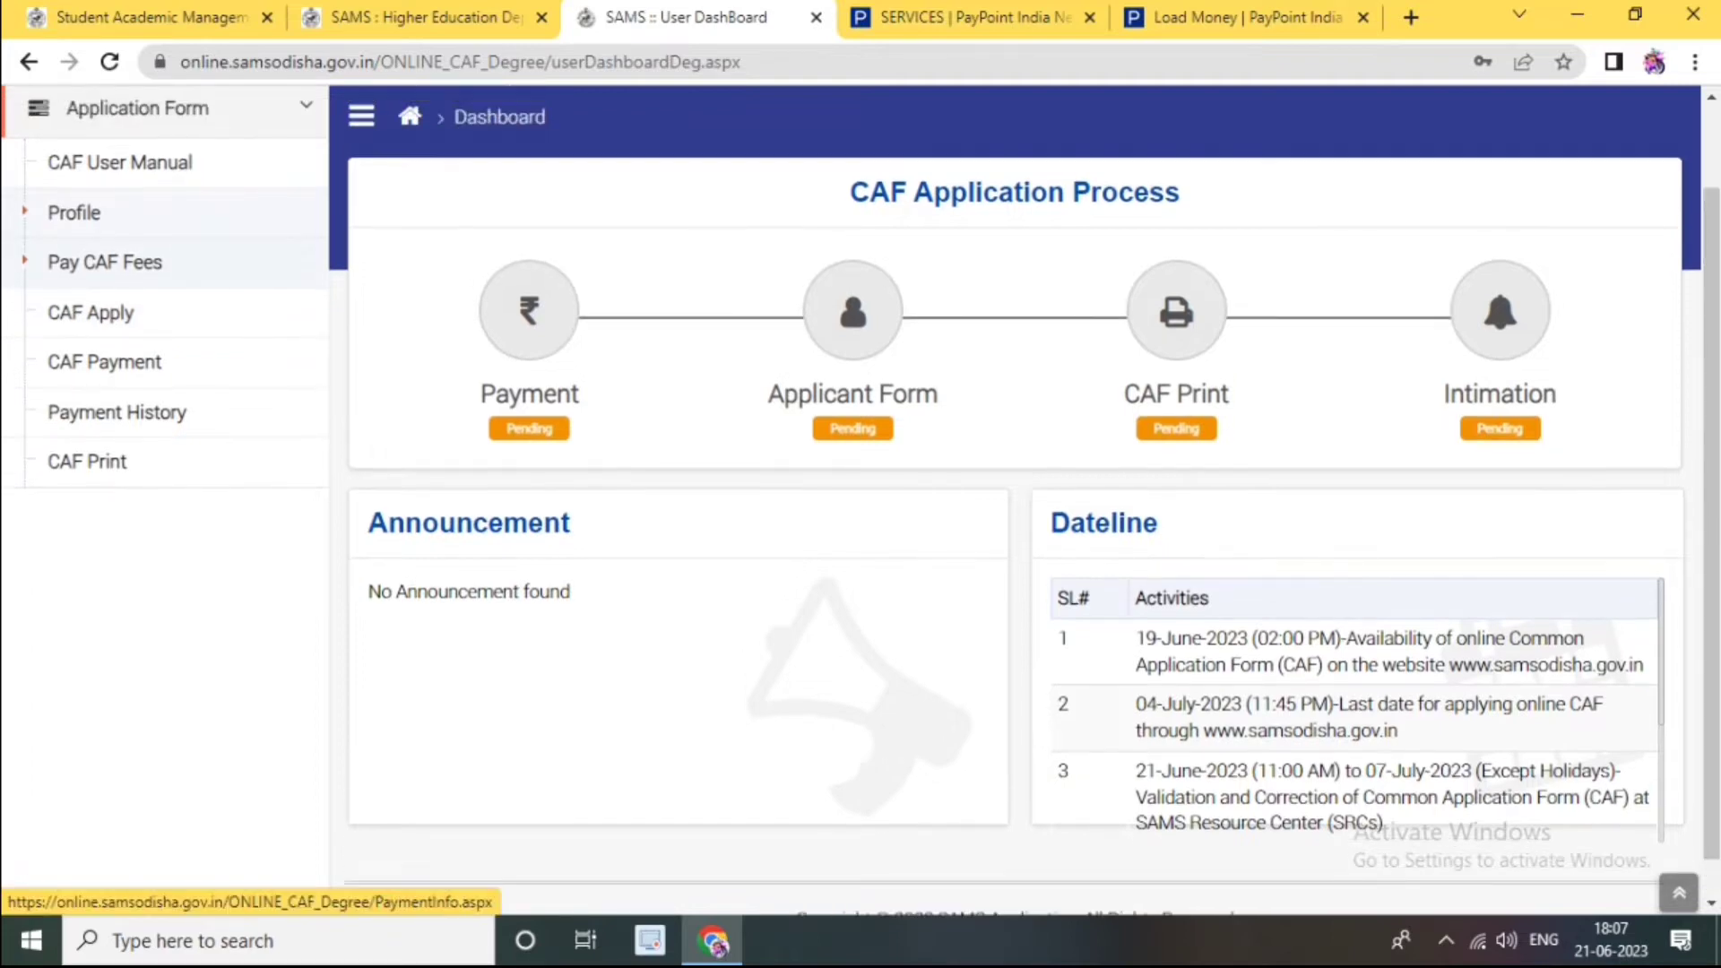
{"action": "left_click", "coordinate": [104, 263]}
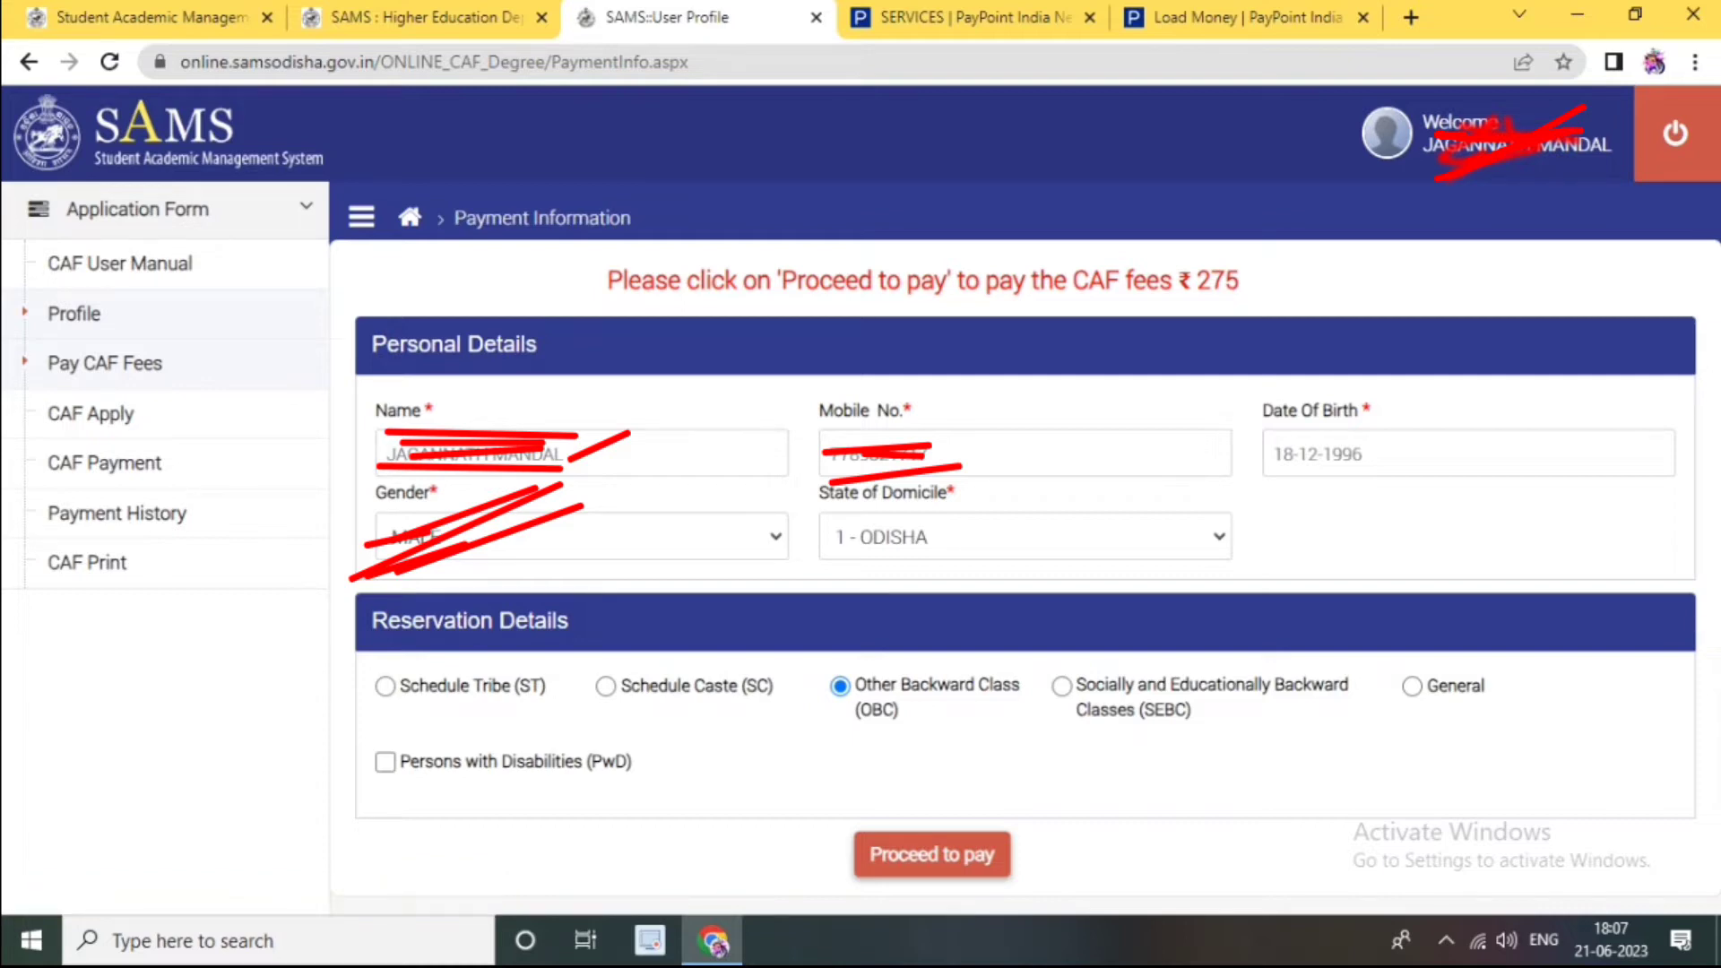
{"action": "left_click", "coordinate": [582, 537]}
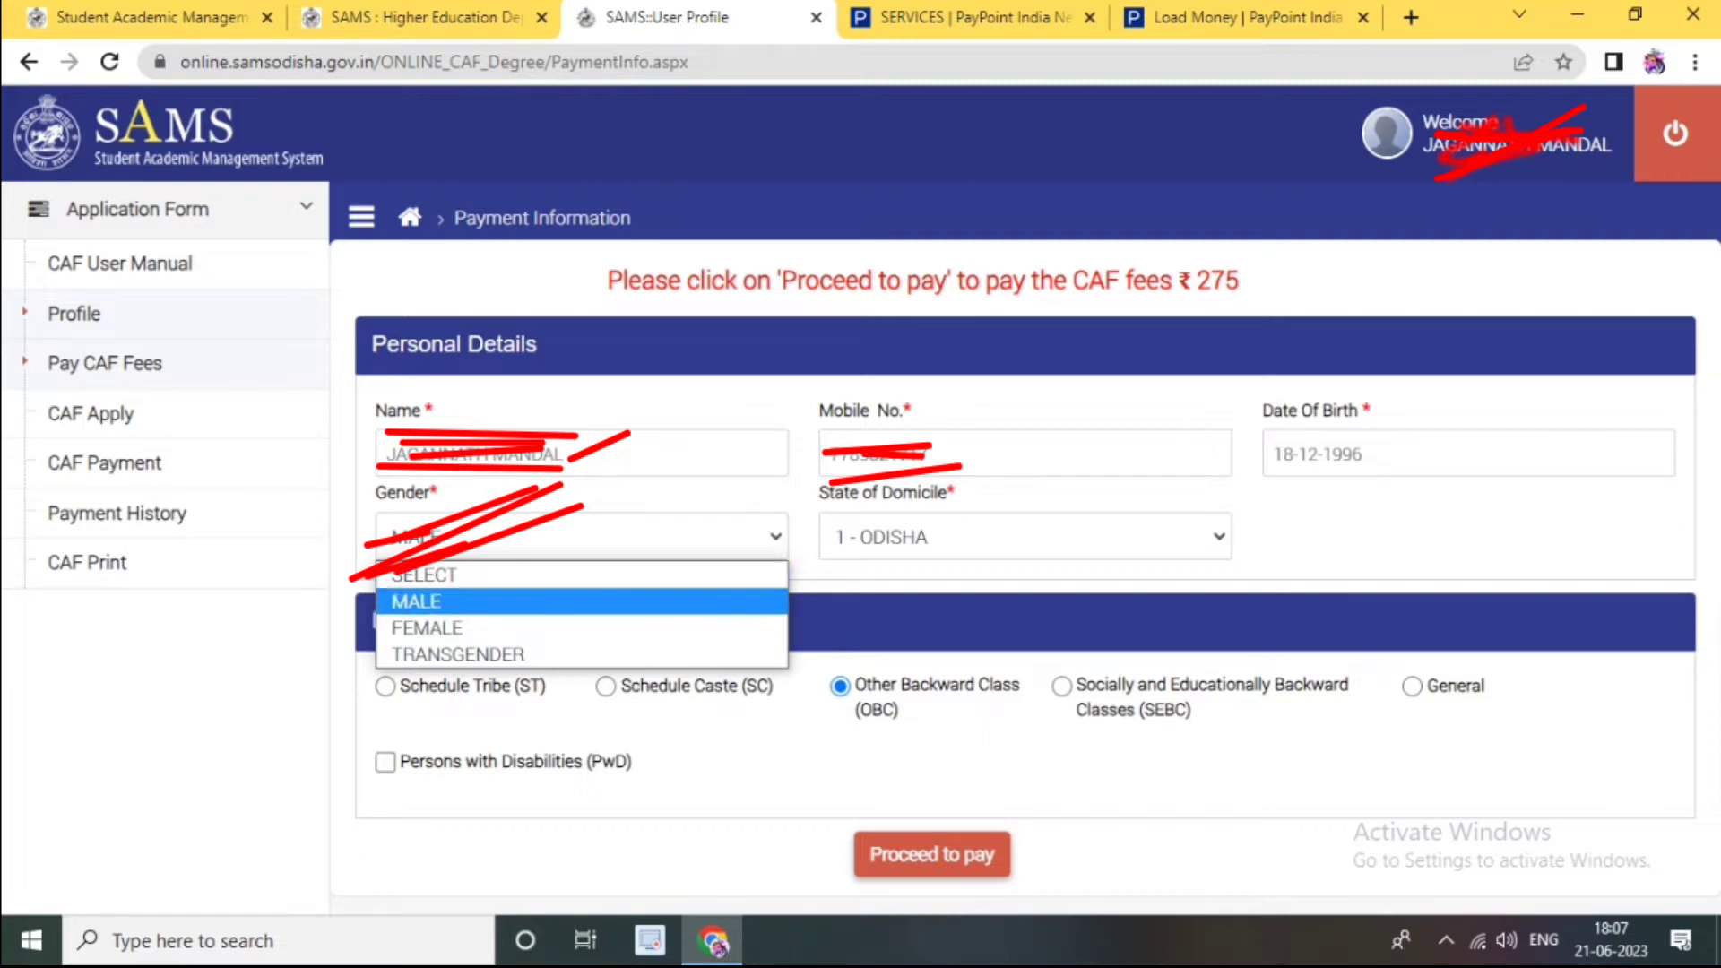
{"action": "left_click", "coordinate": [574, 601]}
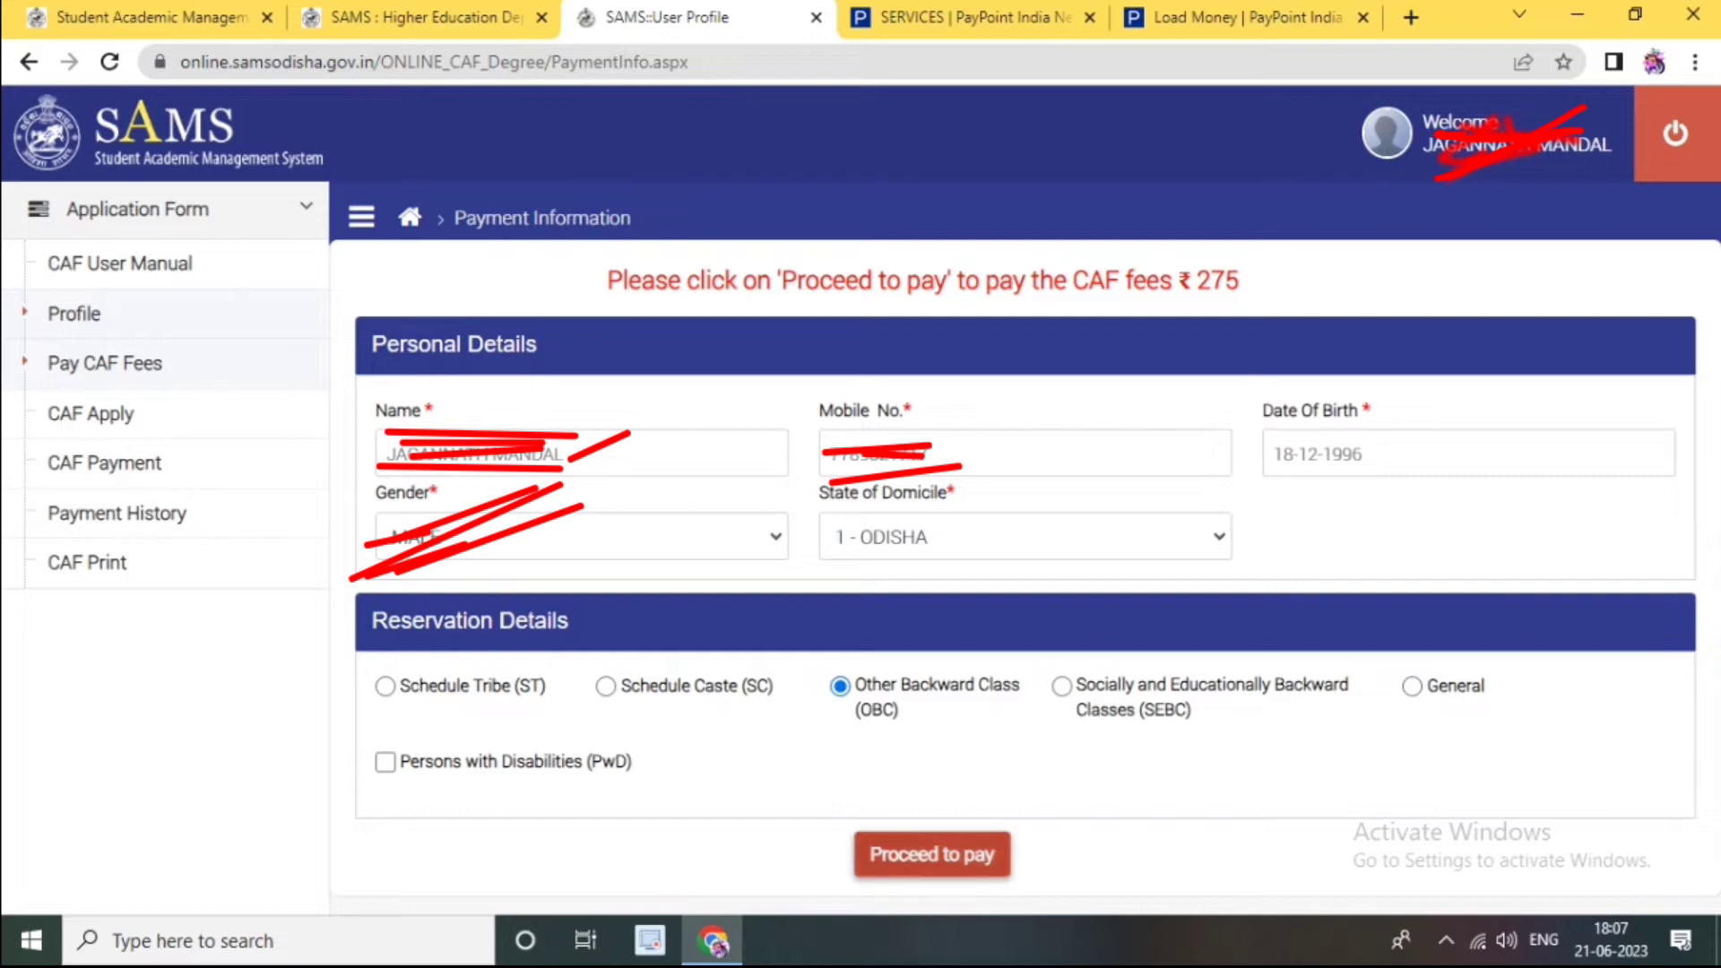
{"action": "left_click", "coordinate": [932, 854]}
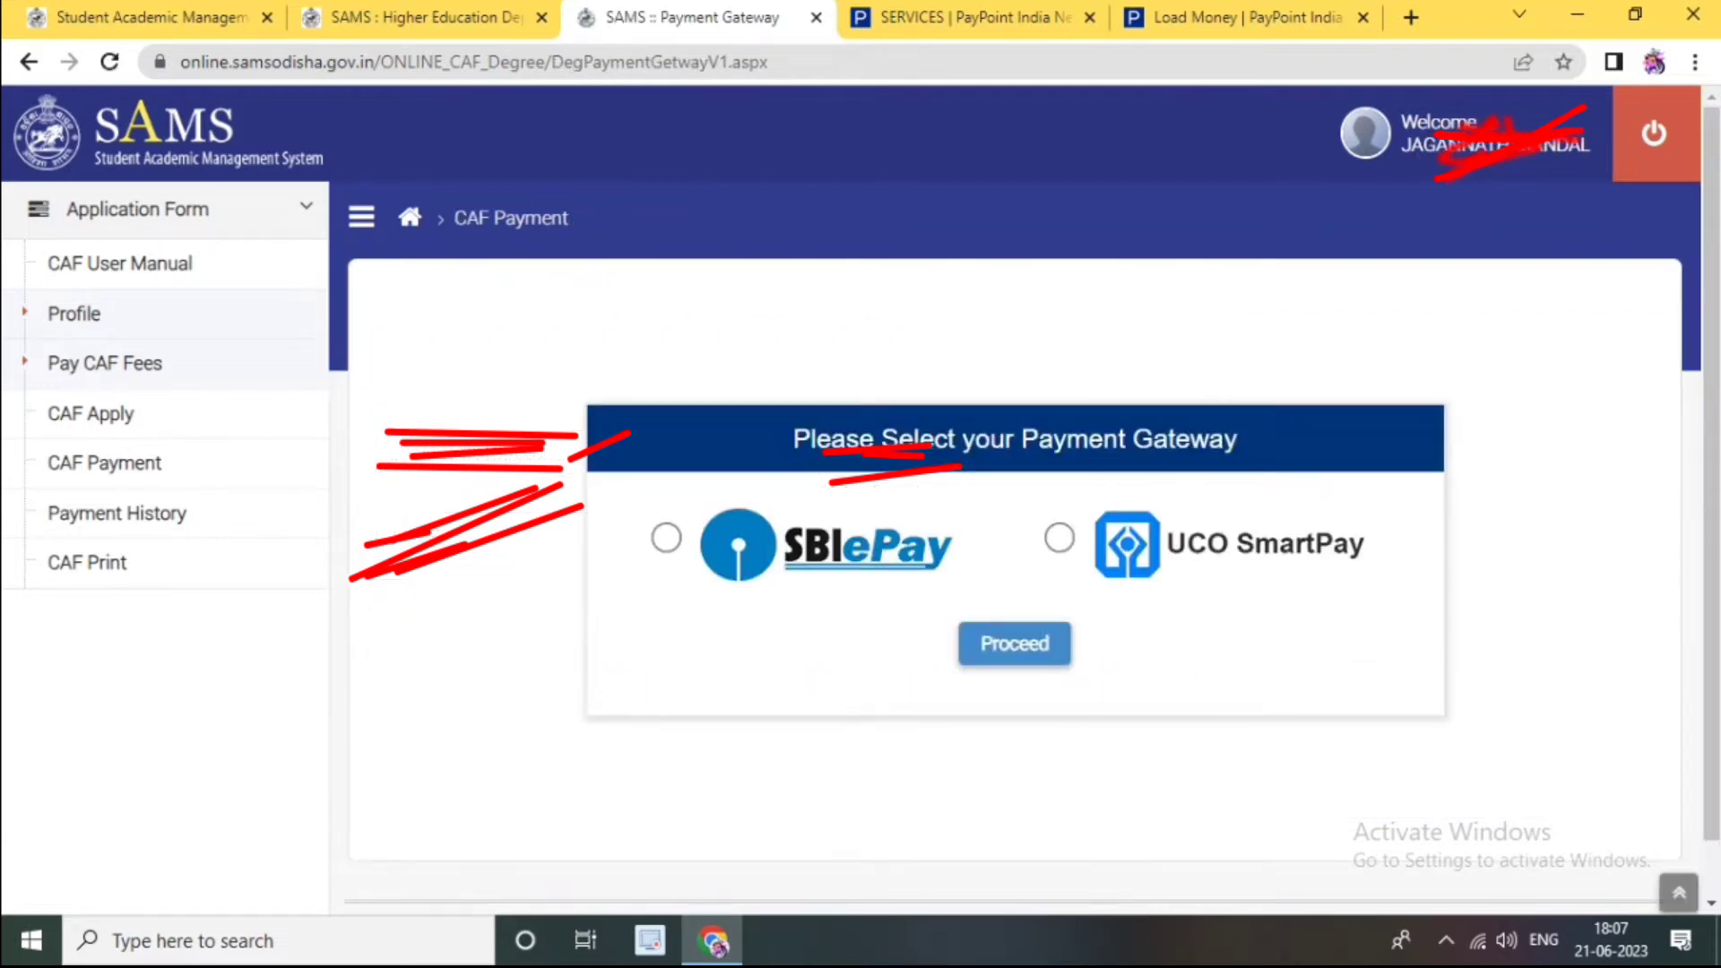
Step: Choose SBIePay as the payment gateway and continue to the payment terms page
{"action": "left_click", "coordinate": [666, 538]}
{"action": "left_click", "coordinate": [1013, 644]}
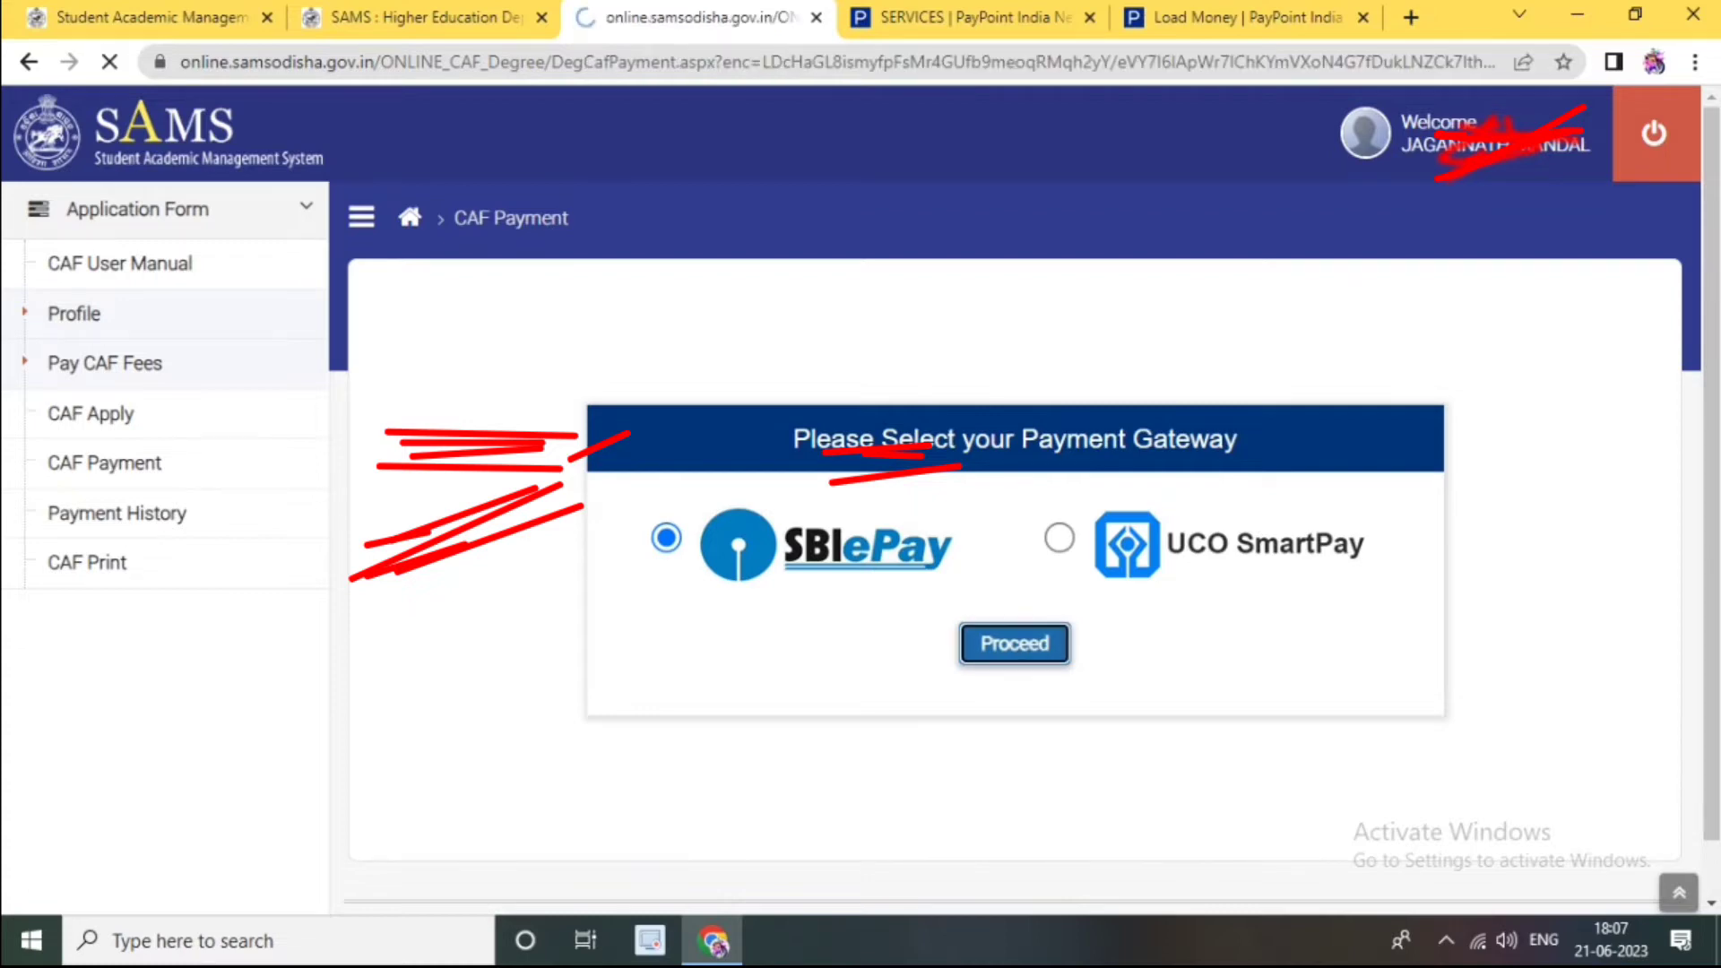
{"action": "scroll", "coordinate": [1014, 502], "scroll_direction": "down", "scroll_amount": 2}
{"action": "scroll", "coordinate": [1015, 502], "scroll_direction": "down", "scroll_amount": 1}
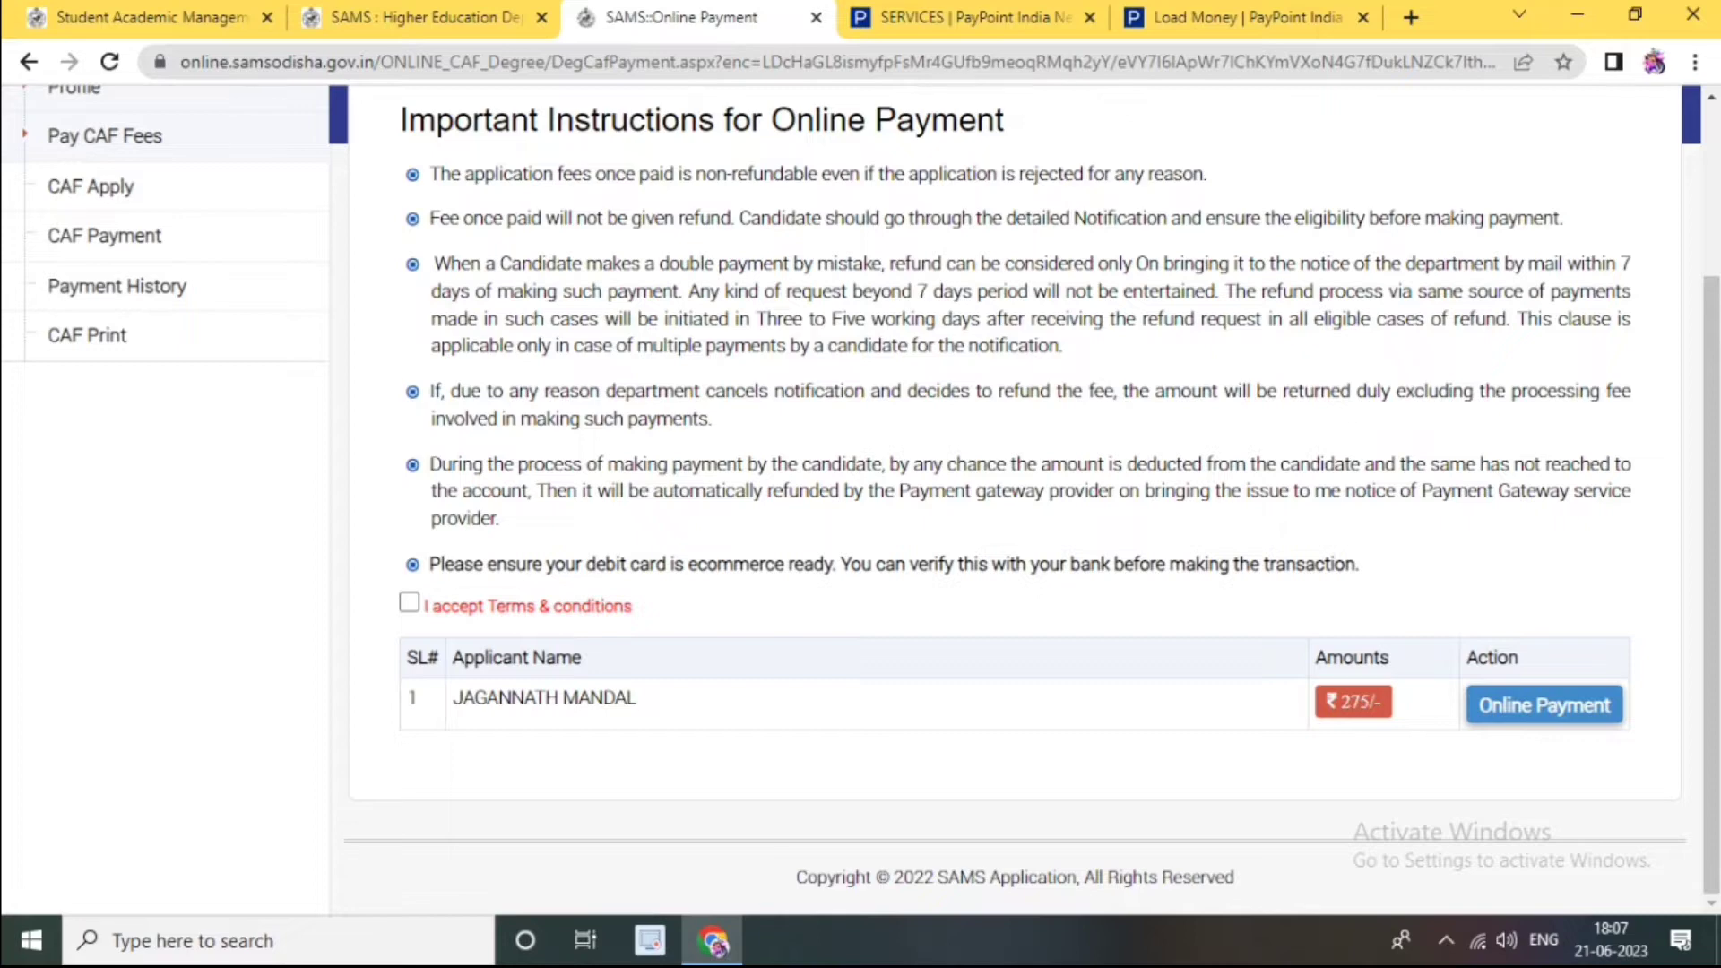
{"action": "scroll", "coordinate": [1014, 502], "scroll_direction": "up", "scroll_amount": 1}
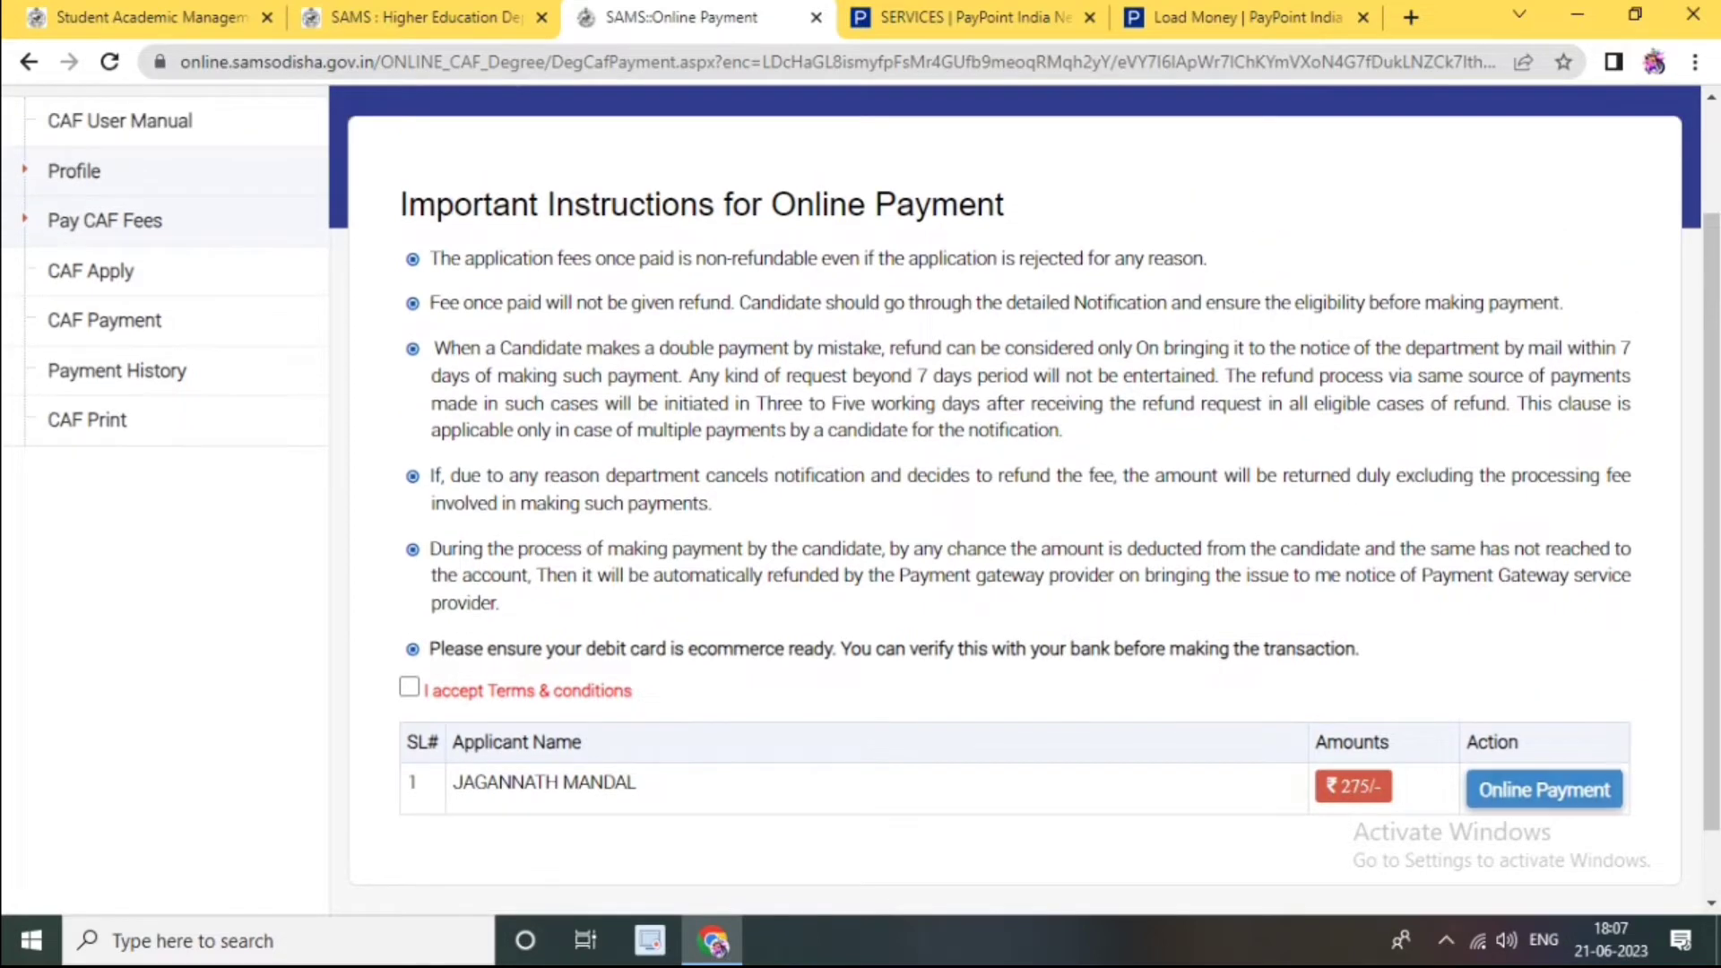
Step: Accept the terms and conditions and confirm online payment of the 275/- fee
{"action": "left_click_drag", "start_coordinate": [1383, 788], "coordinate": [1338, 788]}
{"action": "left_click", "coordinate": [409, 687]}
{"action": "left_click", "coordinate": [1543, 789]}
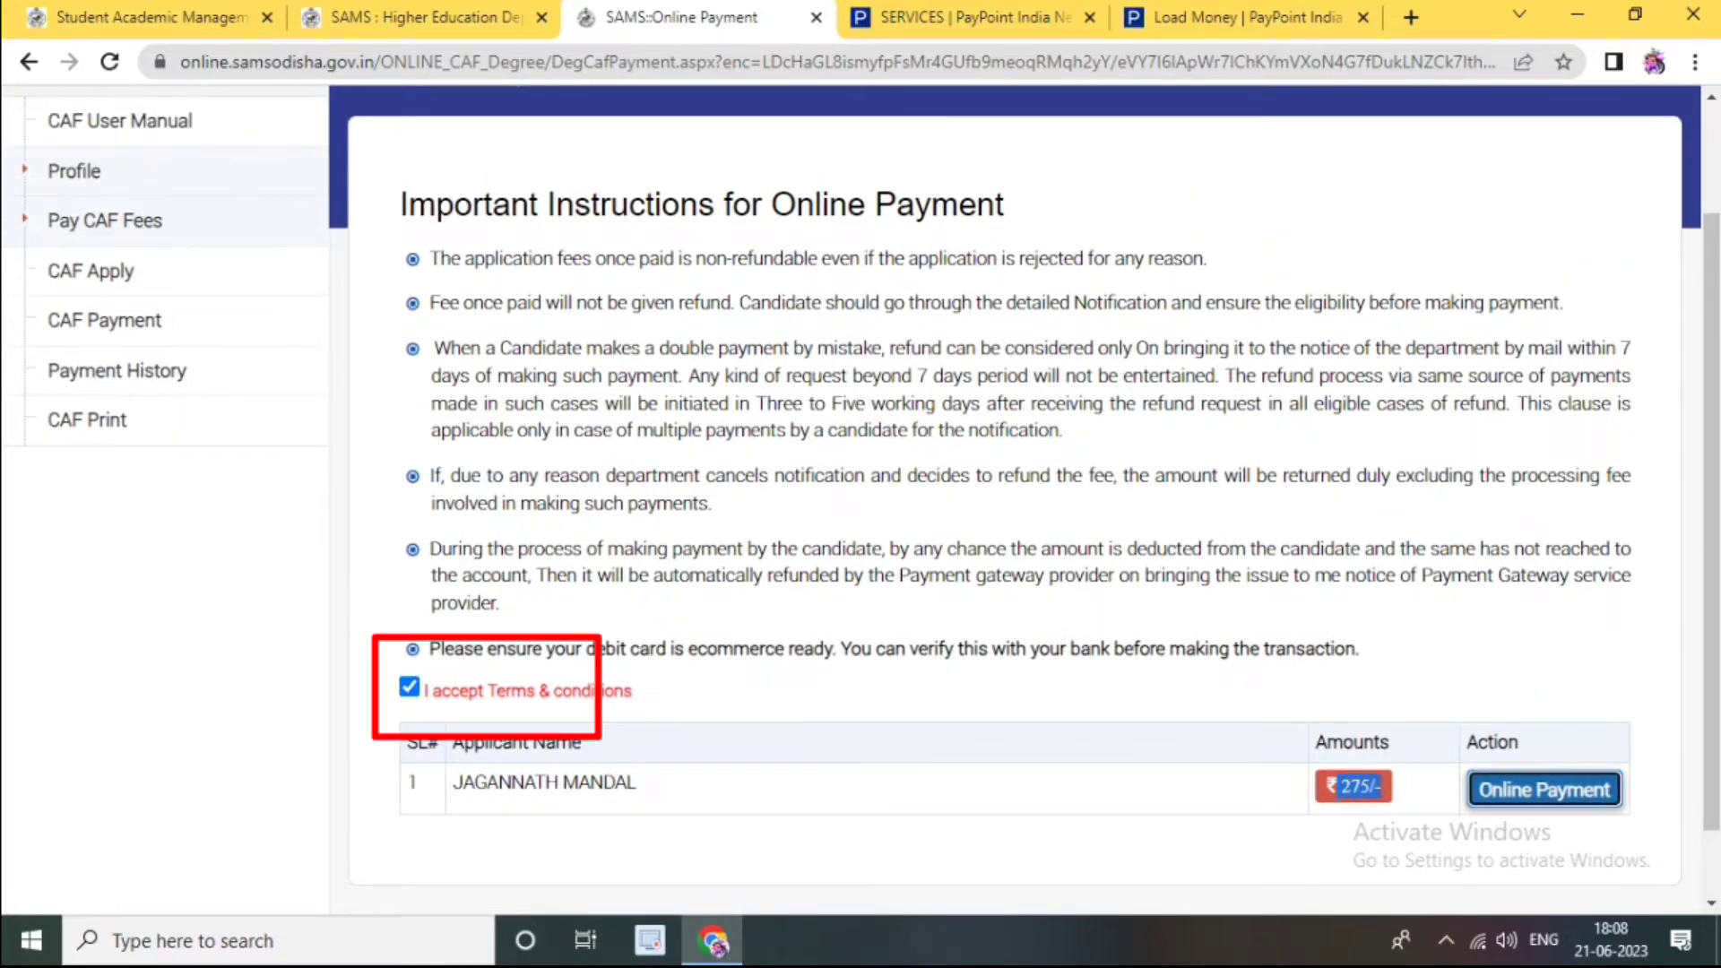
{"action": "key", "text": "Return"}
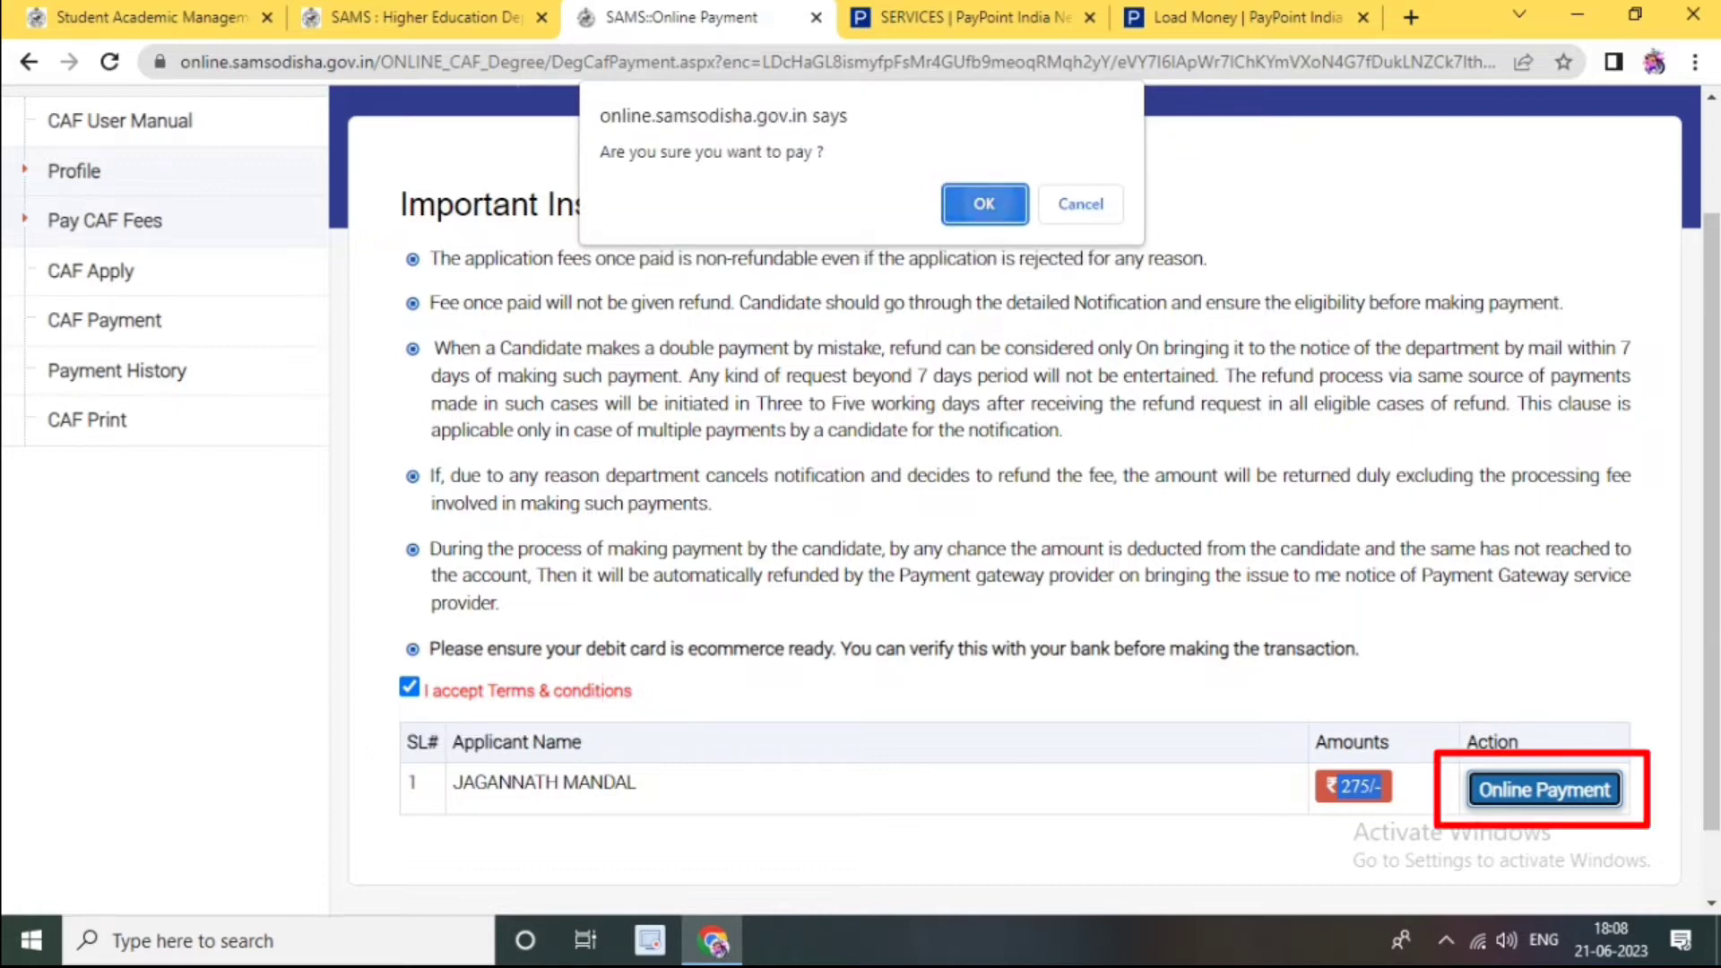
{"action": "key", "text": "Return"}
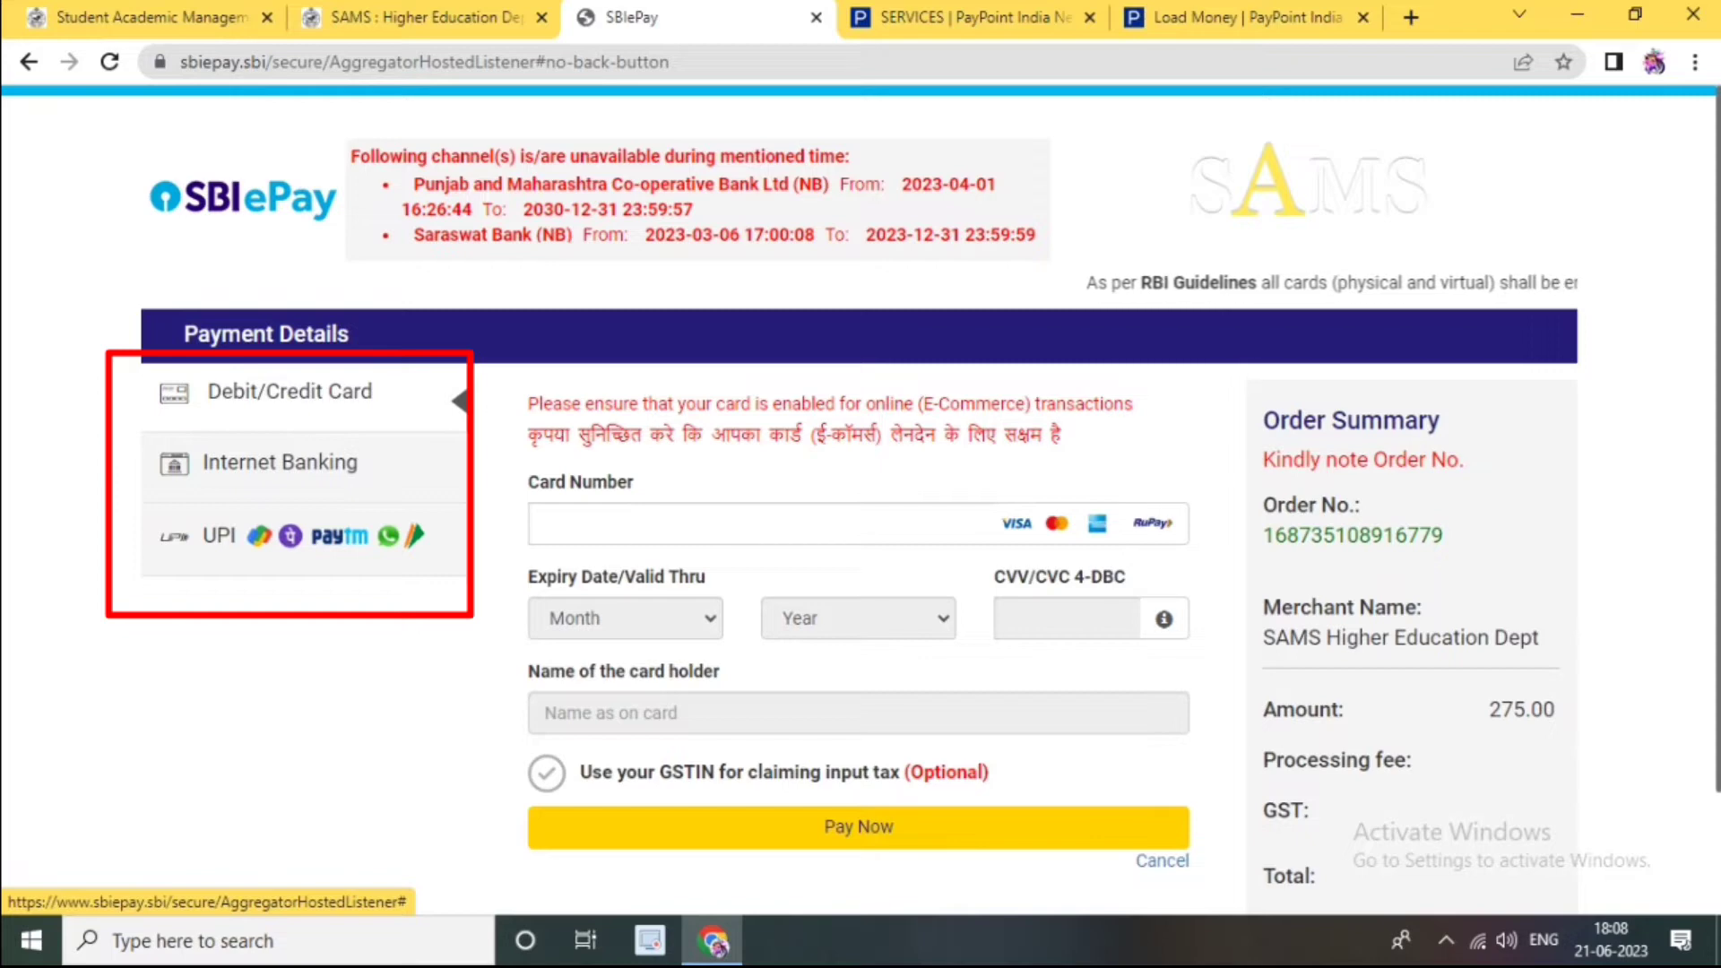
Step: Pay the ₹275 fee via UPI QR code in SBIePay until Payment Successful appears
{"action": "left_click", "coordinate": [291, 537]}
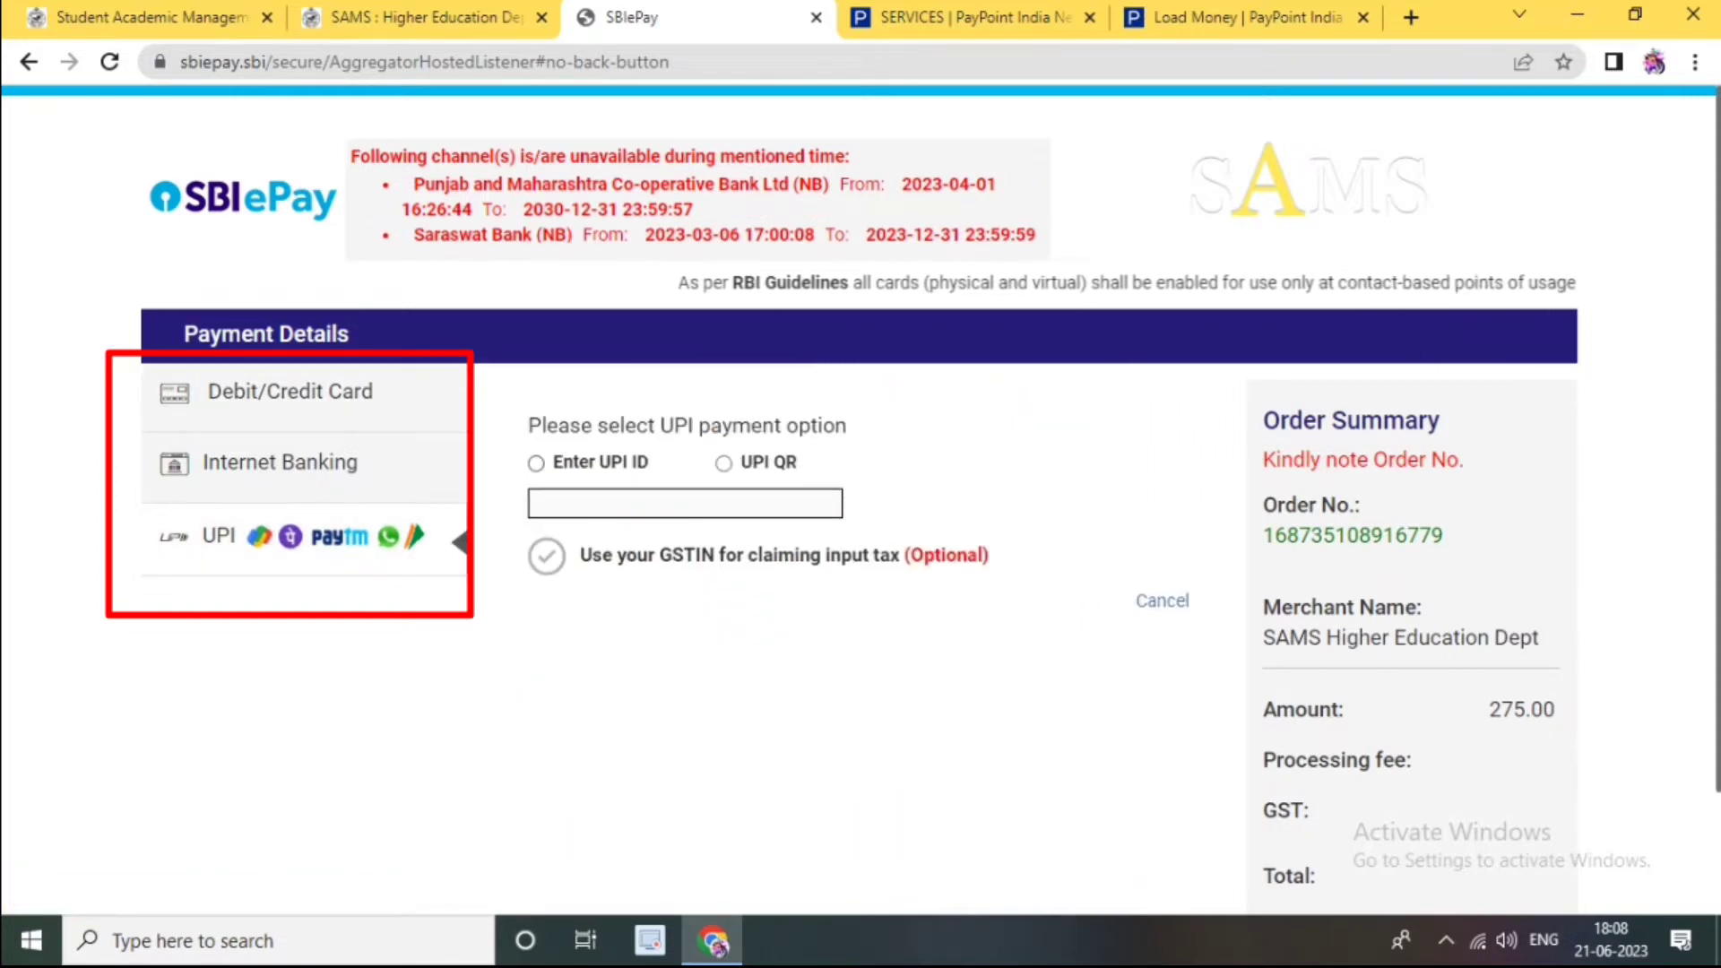
{"action": "left_click", "coordinate": [536, 464]}
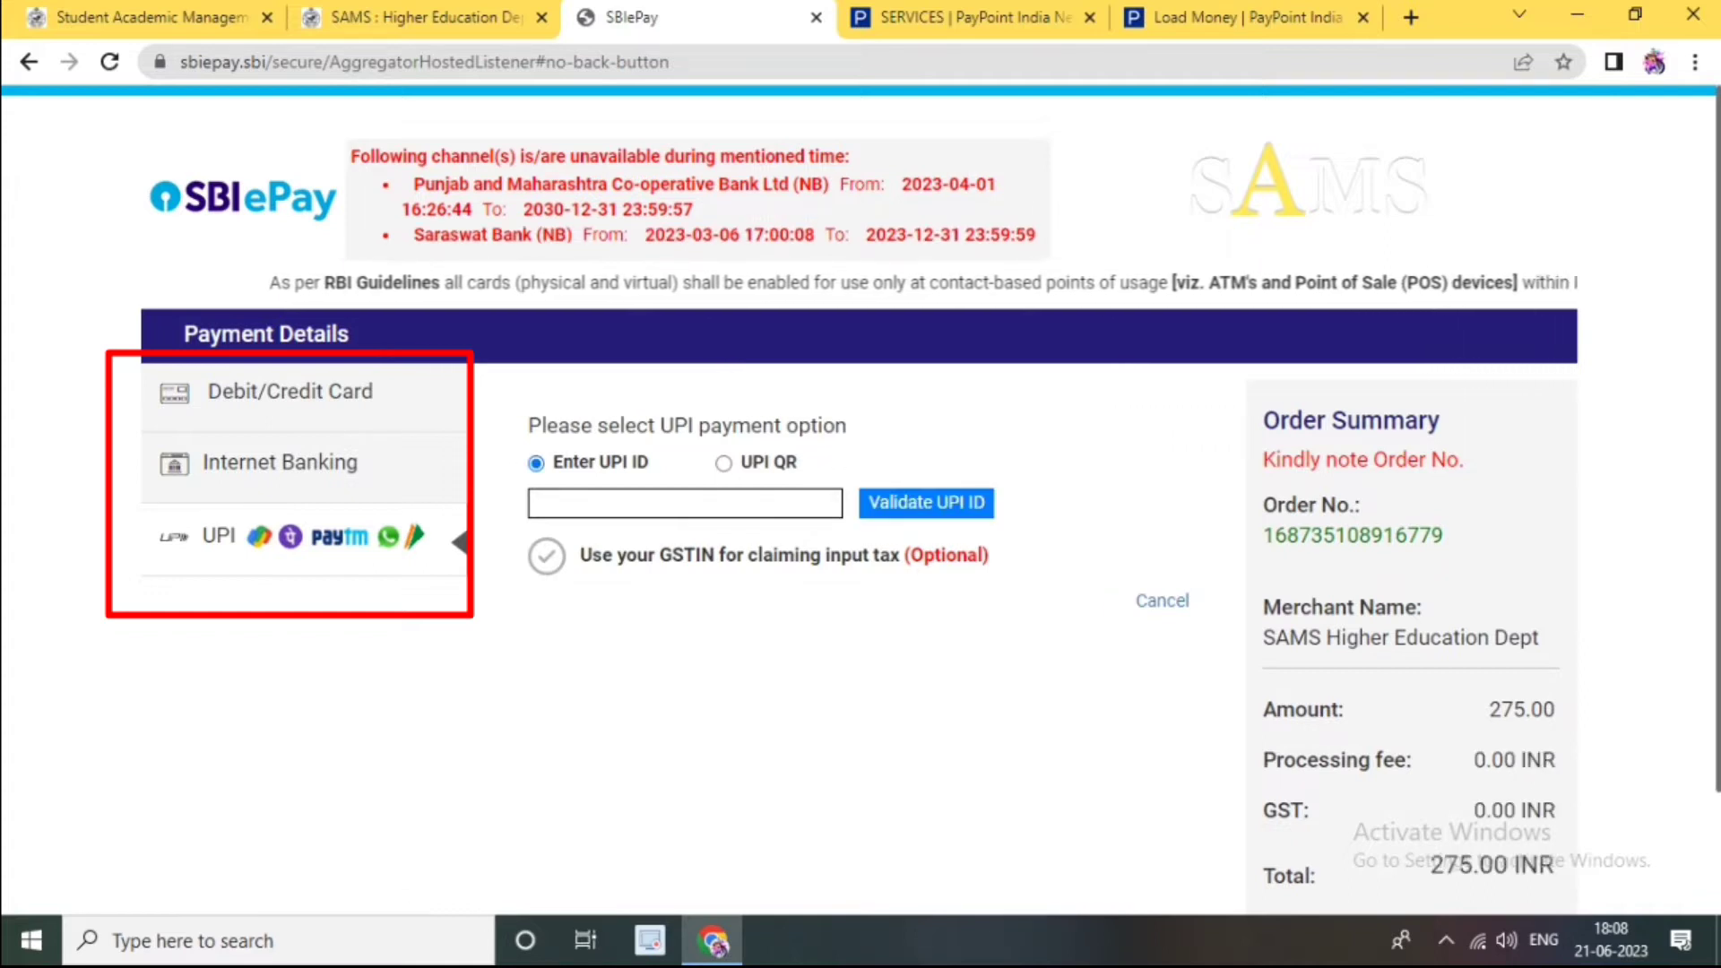
{"action": "left_click", "coordinate": [685, 504]}
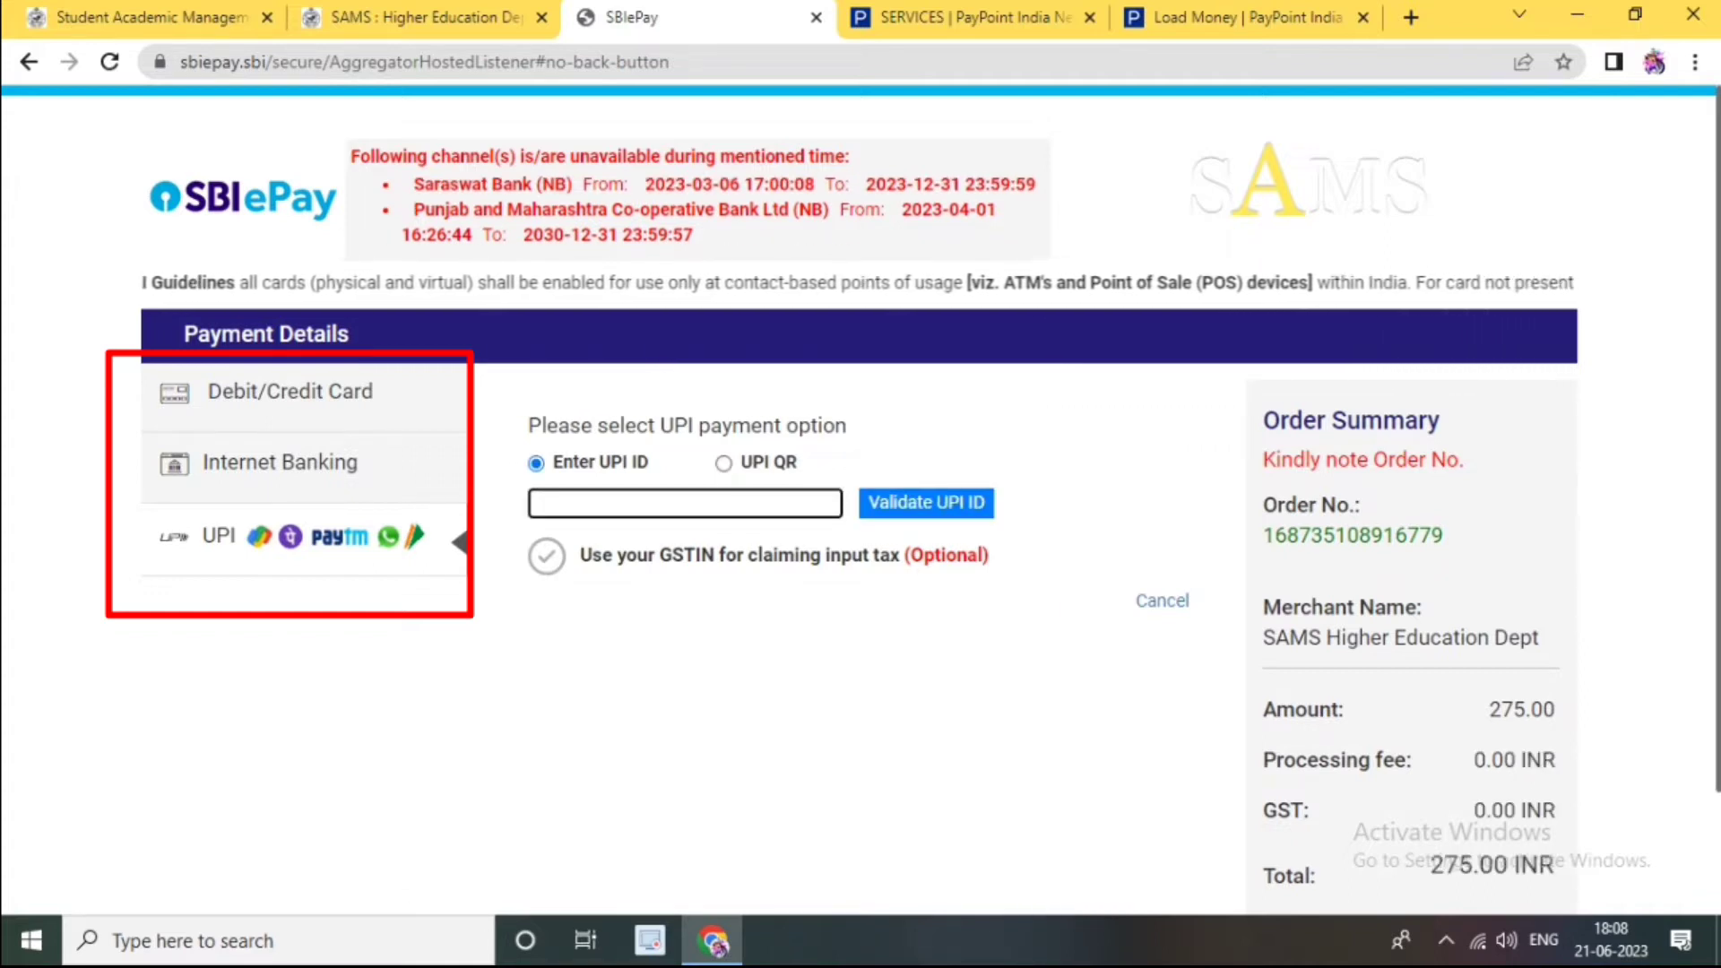
{"action": "left_click", "coordinate": [724, 464]}
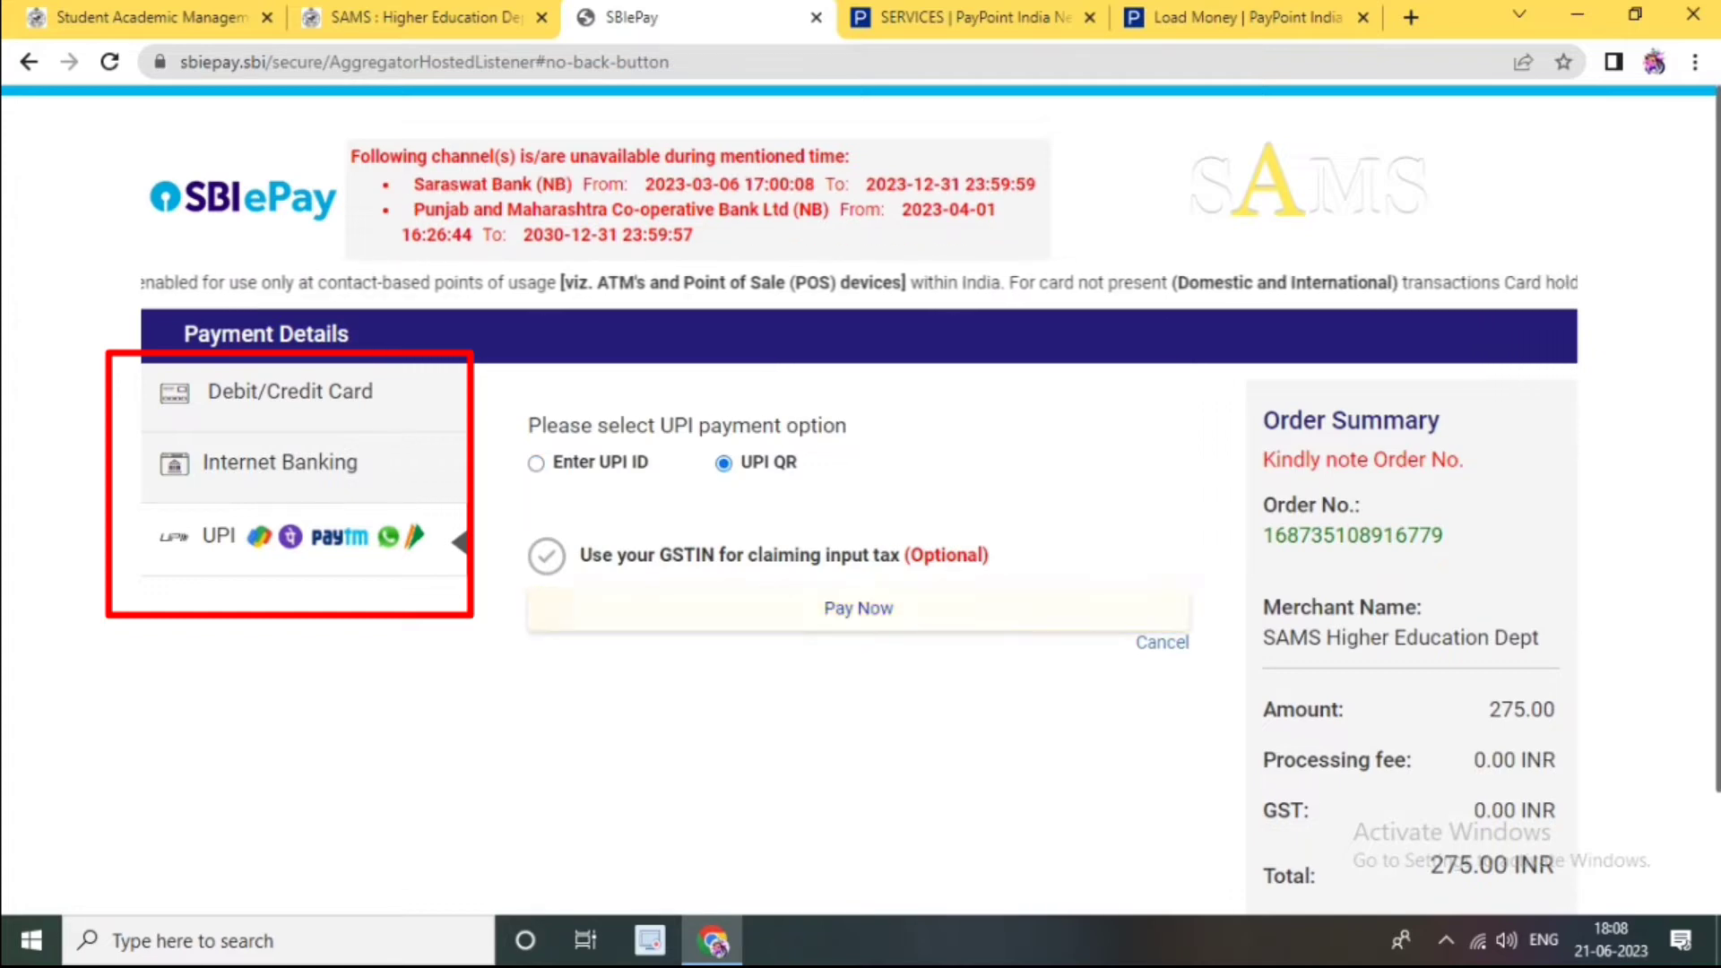
{"action": "left_click", "coordinate": [859, 609]}
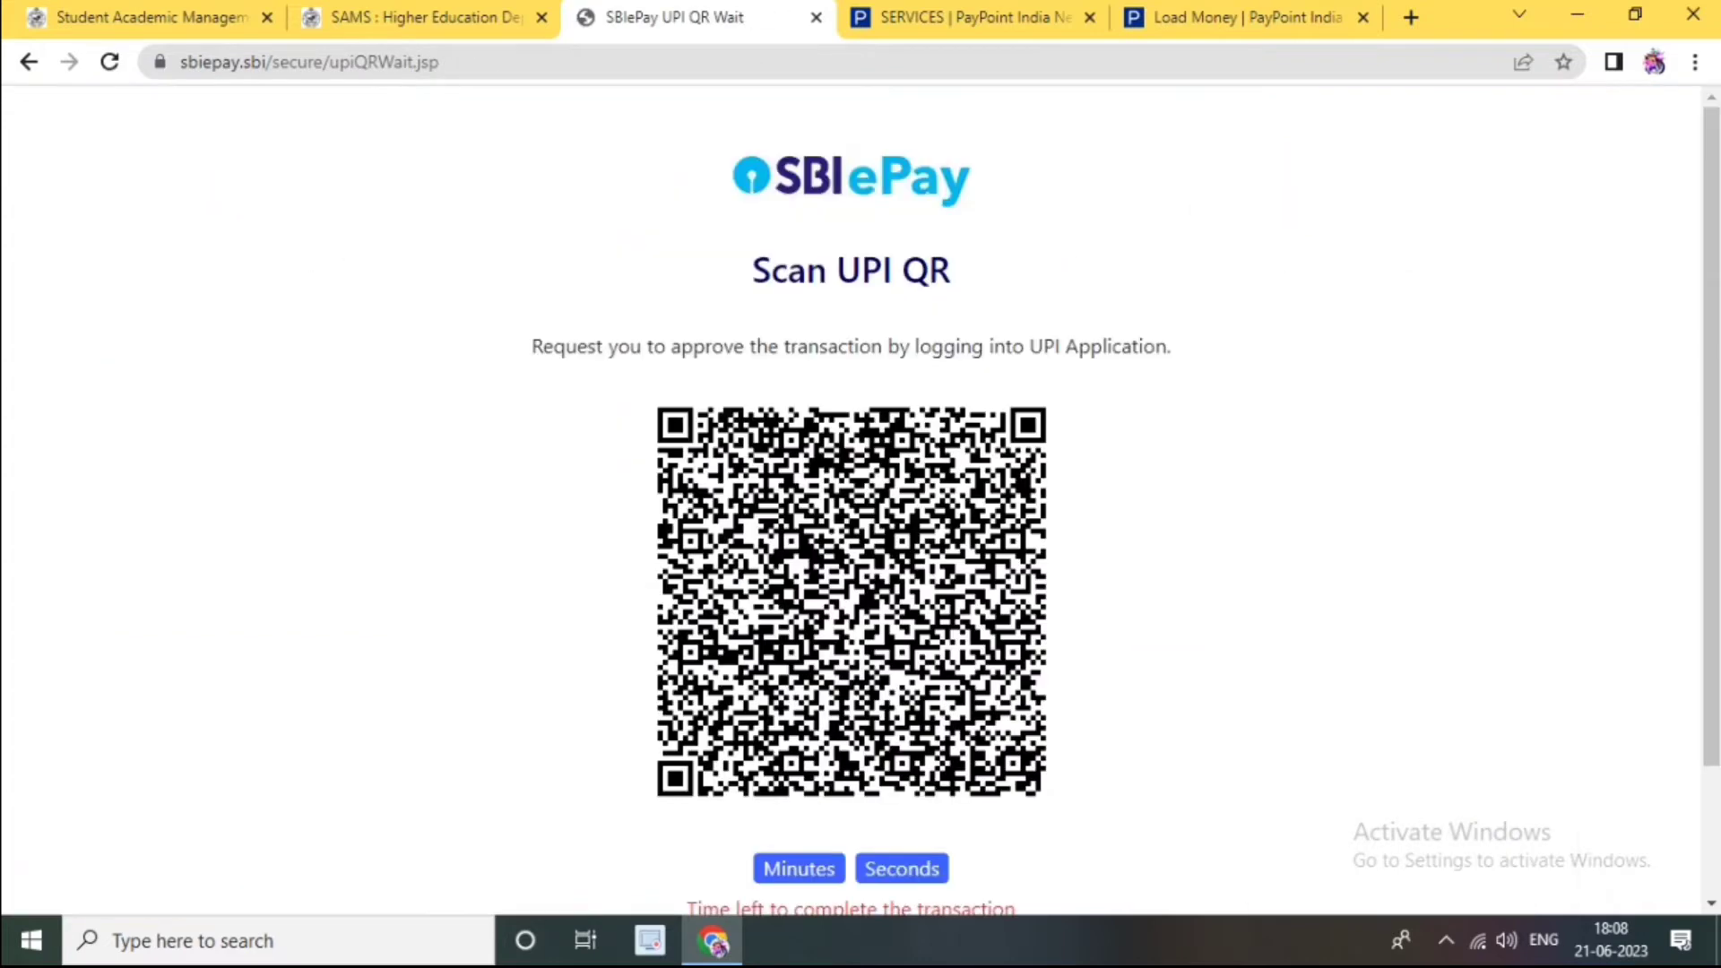
{"action": "scroll", "coordinate": [851, 499], "scroll_direction": "down", "scroll_amount": 2}
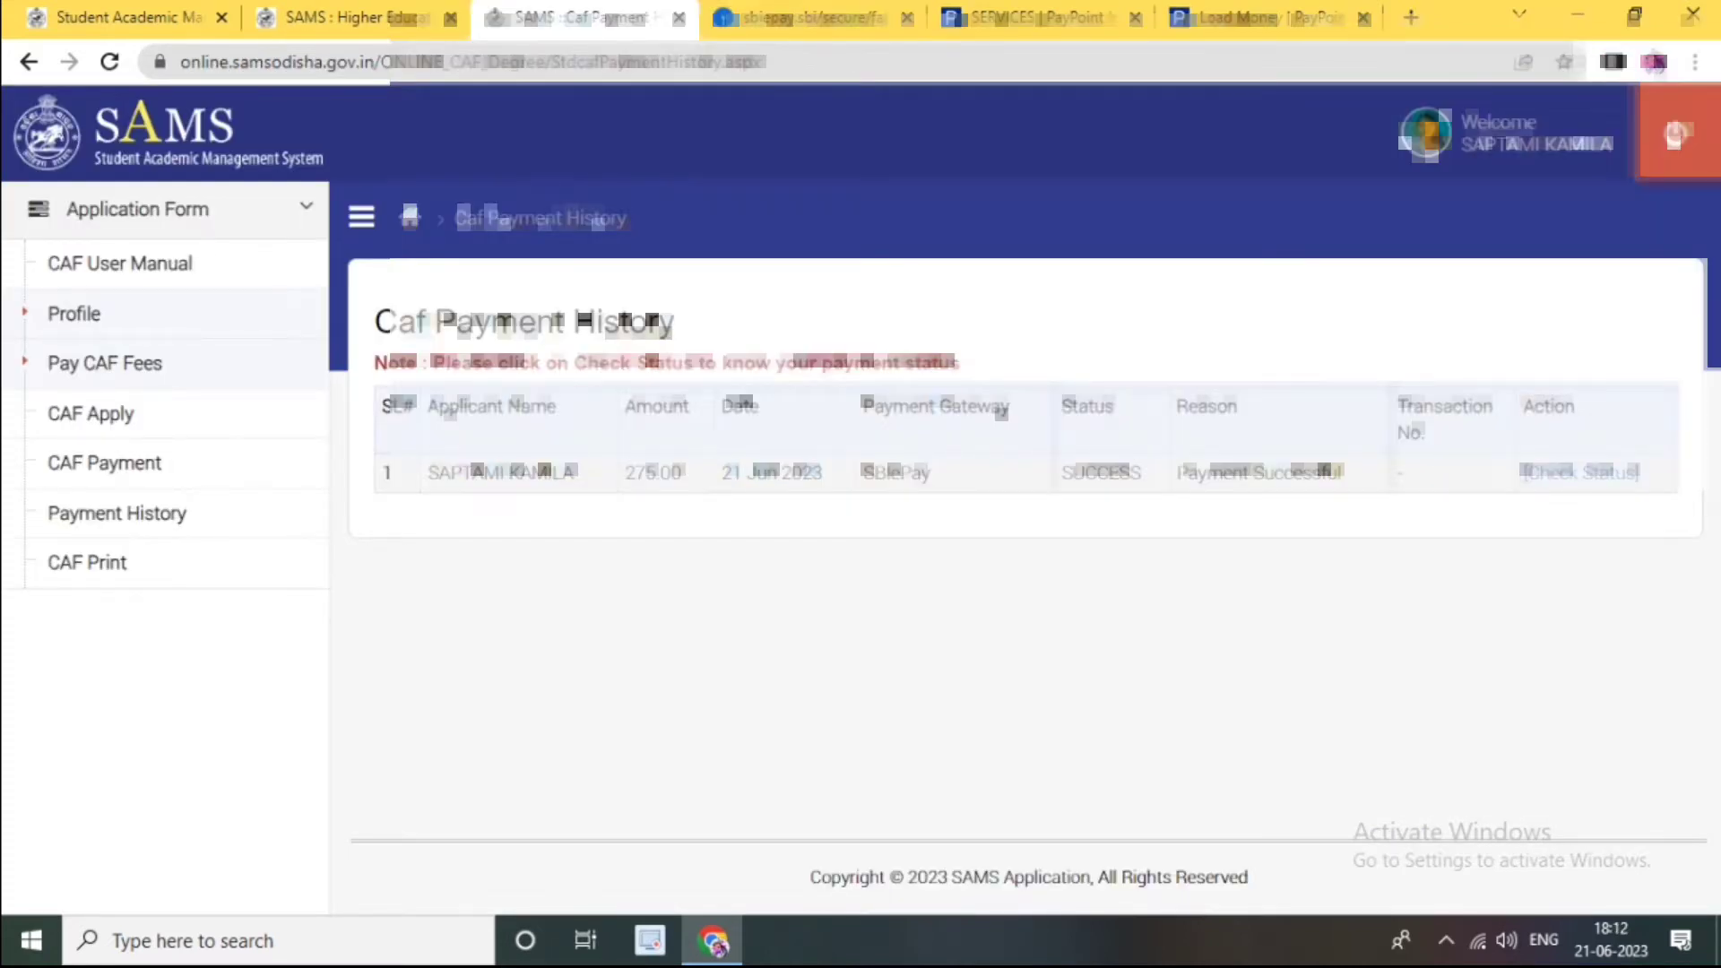
{"action": "left_click_drag", "start_coordinate": [1345, 474], "coordinate": [1171, 473]}
{"action": "left_click", "coordinate": [1183, 574]}
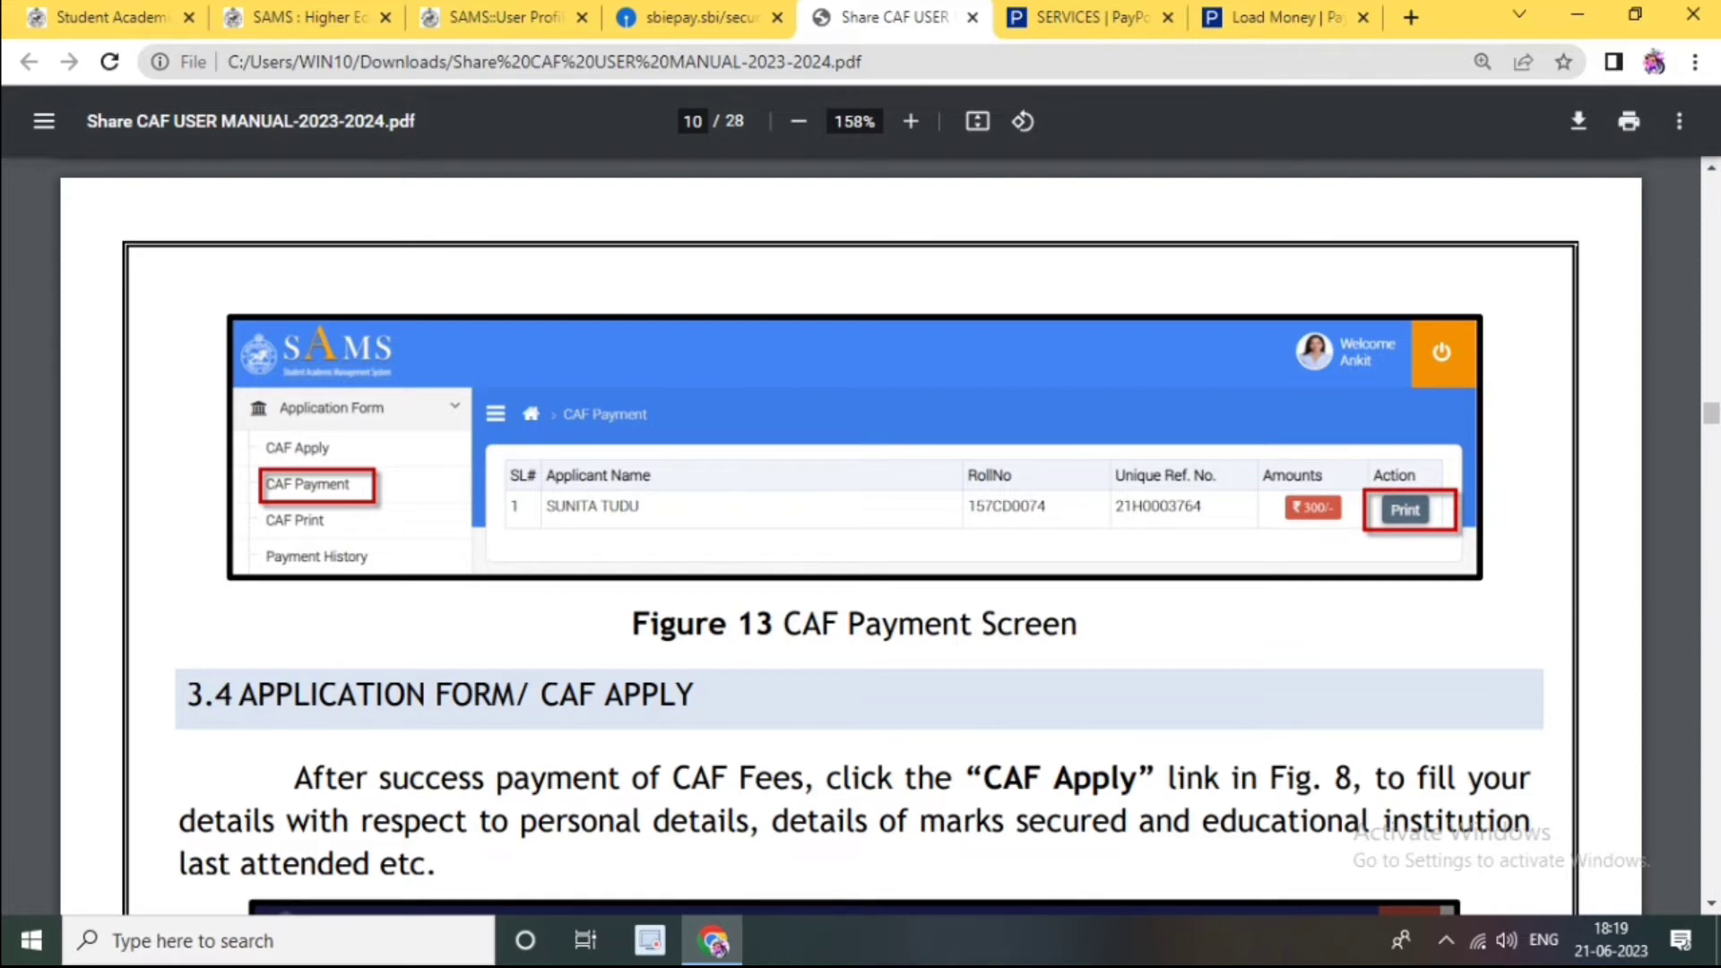
Step: Scroll the user manual from page 10's CAF Apply section to the Personal Details figure on page 12
{"action": "scroll", "coordinate": [851, 538], "scroll_direction": "down", "scroll_amount": 18}
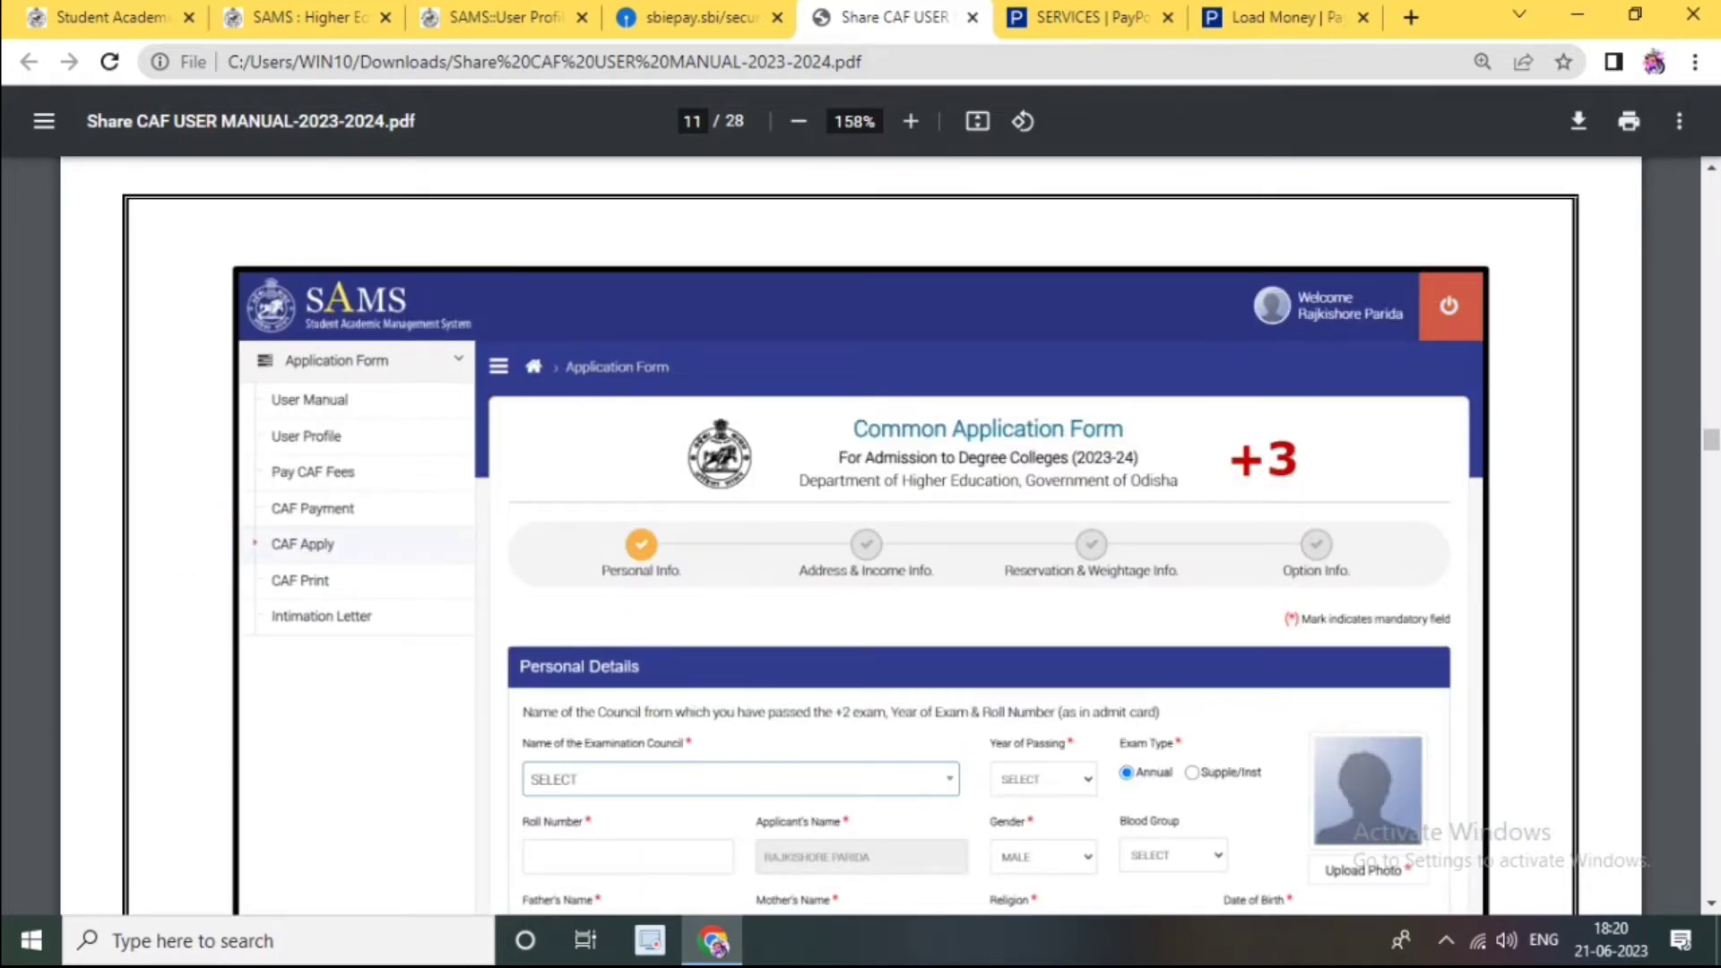
{"action": "scroll", "coordinate": [852, 538], "scroll_direction": "up", "scroll_amount": 10}
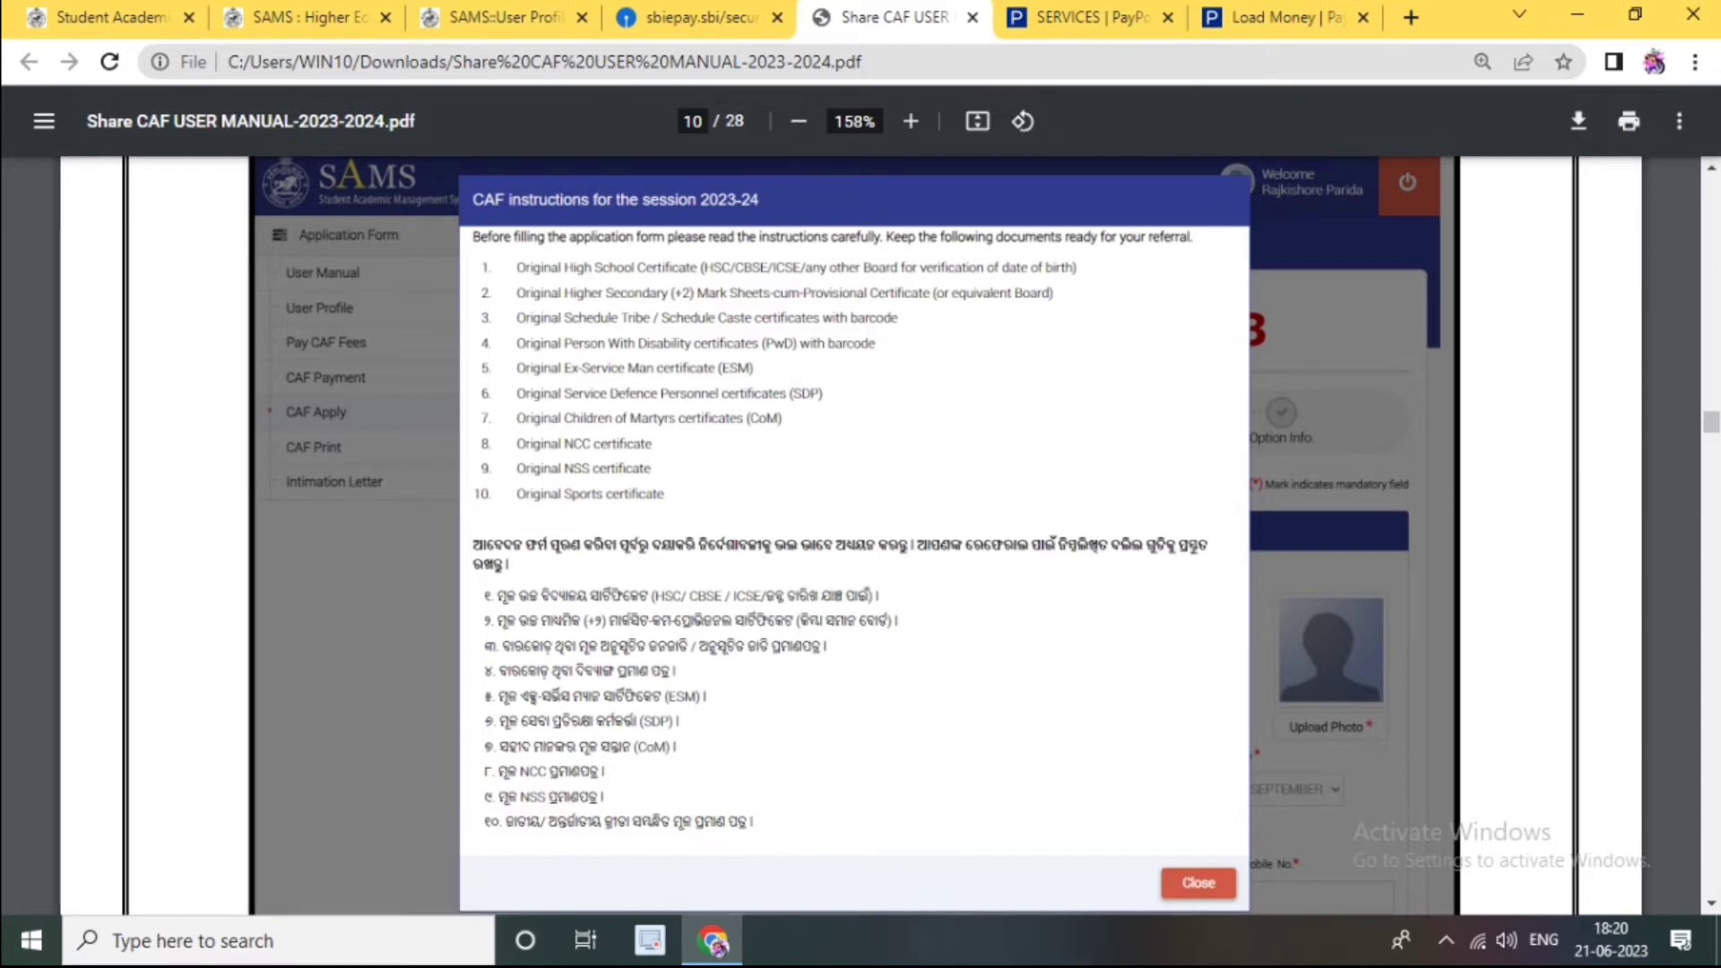
{"action": "scroll", "coordinate": [851, 538], "scroll_direction": "down", "scroll_amount": 10}
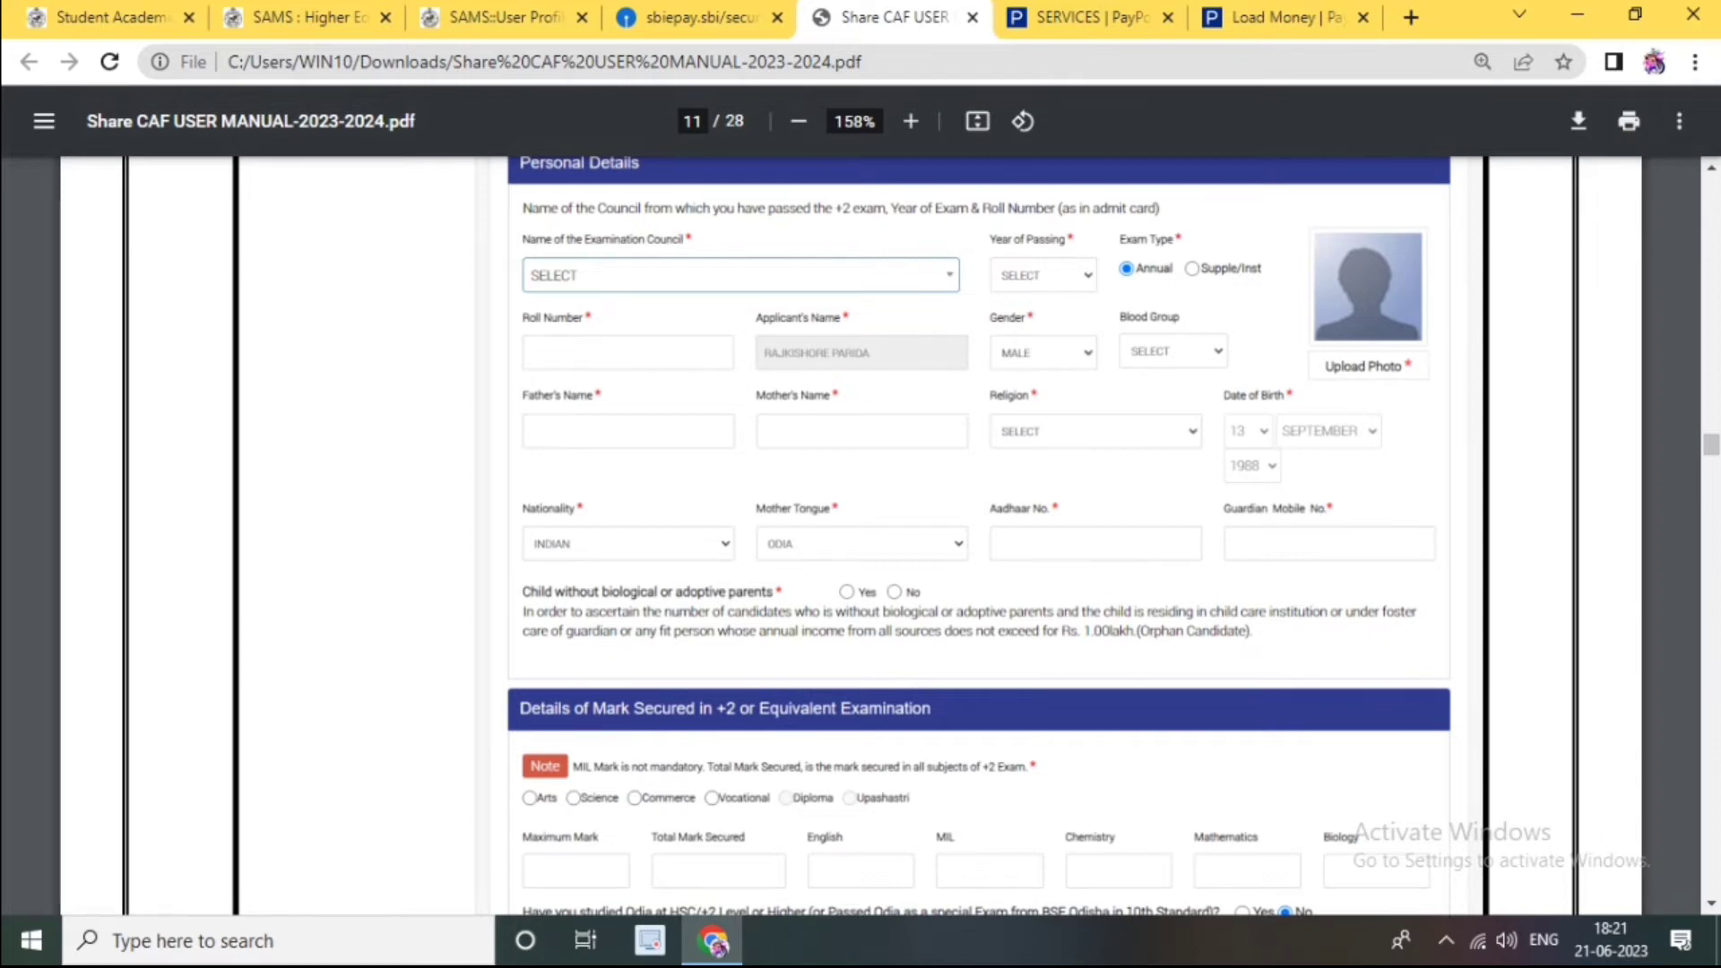
{"action": "scroll", "coordinate": [861, 537], "scroll_direction": "down", "scroll_amount": 5}
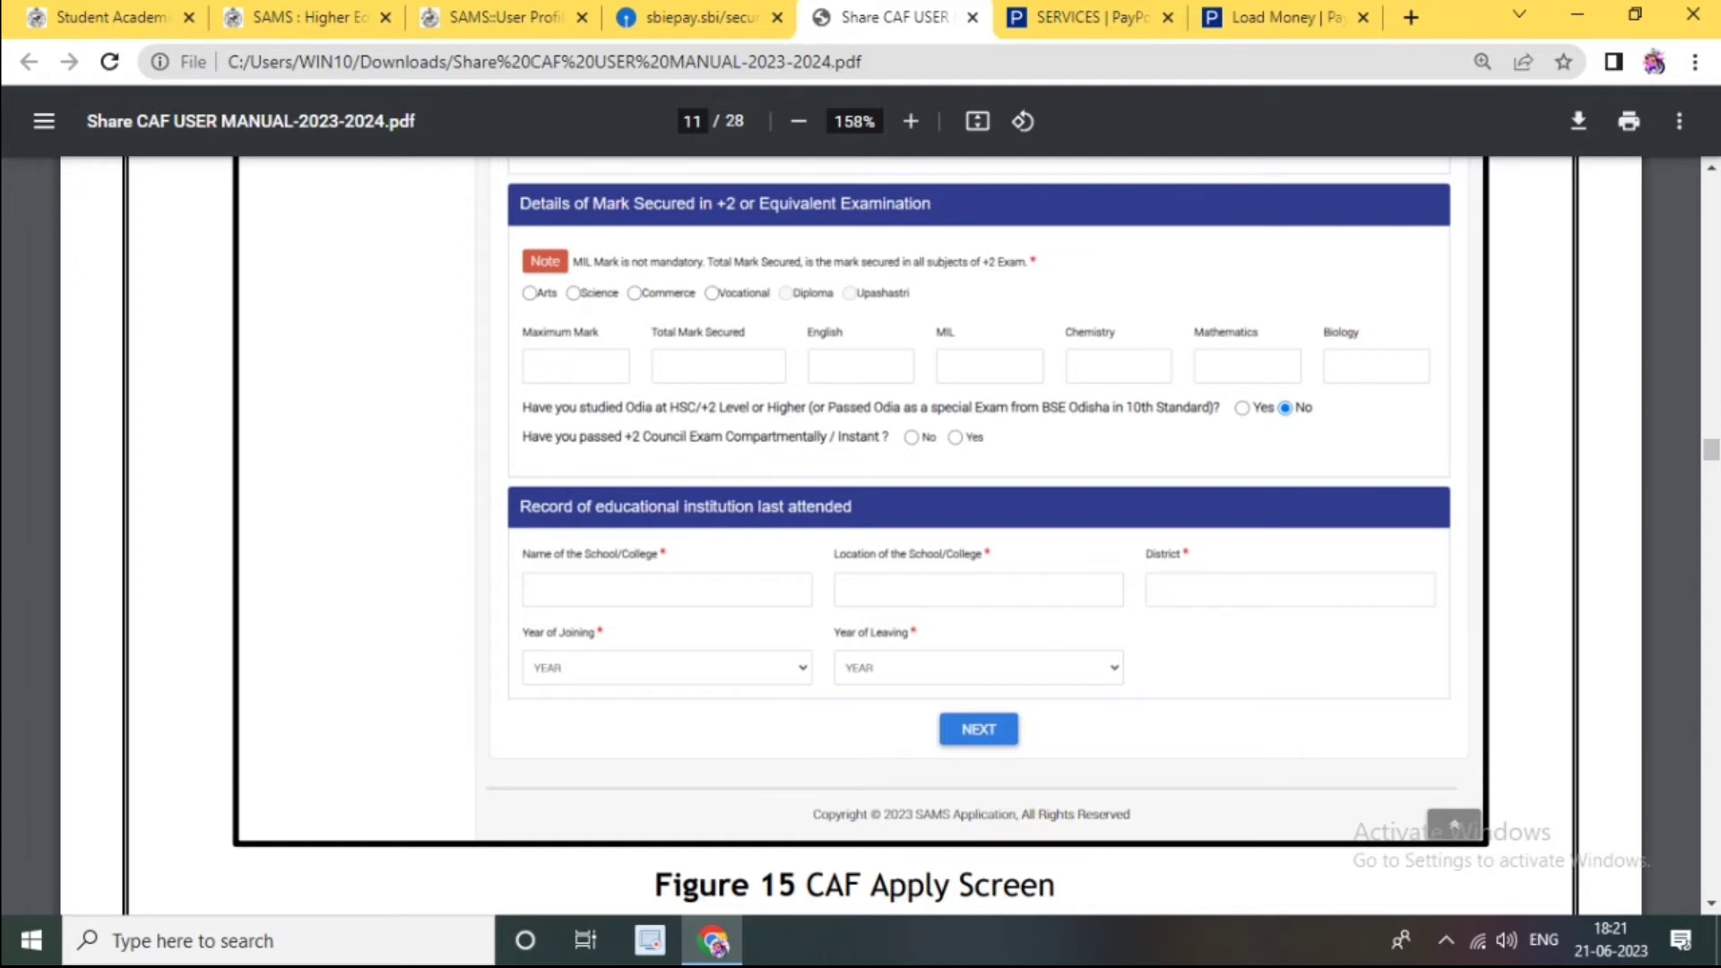
{"action": "scroll", "coordinate": [852, 538], "scroll_direction": "down", "scroll_amount": 8}
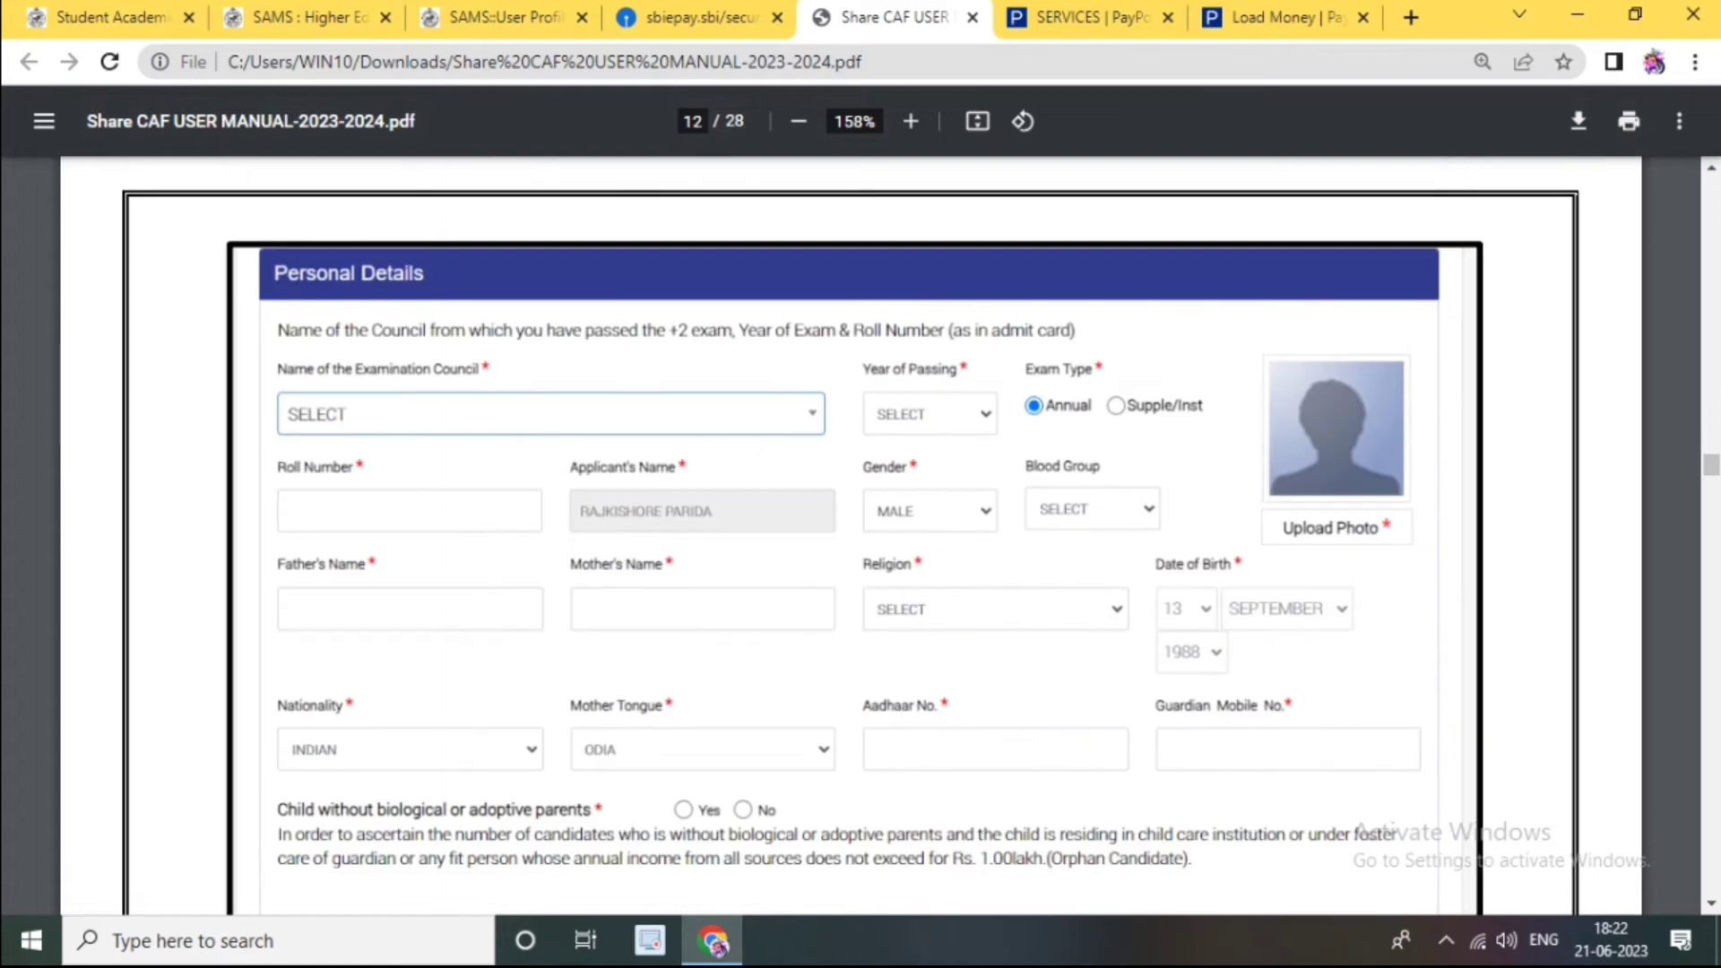
Step: Scroll through the photo upload and marks pages to the Permanent Address figure on page 15
{"action": "scroll", "coordinate": [852, 538], "scroll_direction": "down", "scroll_amount": 10}
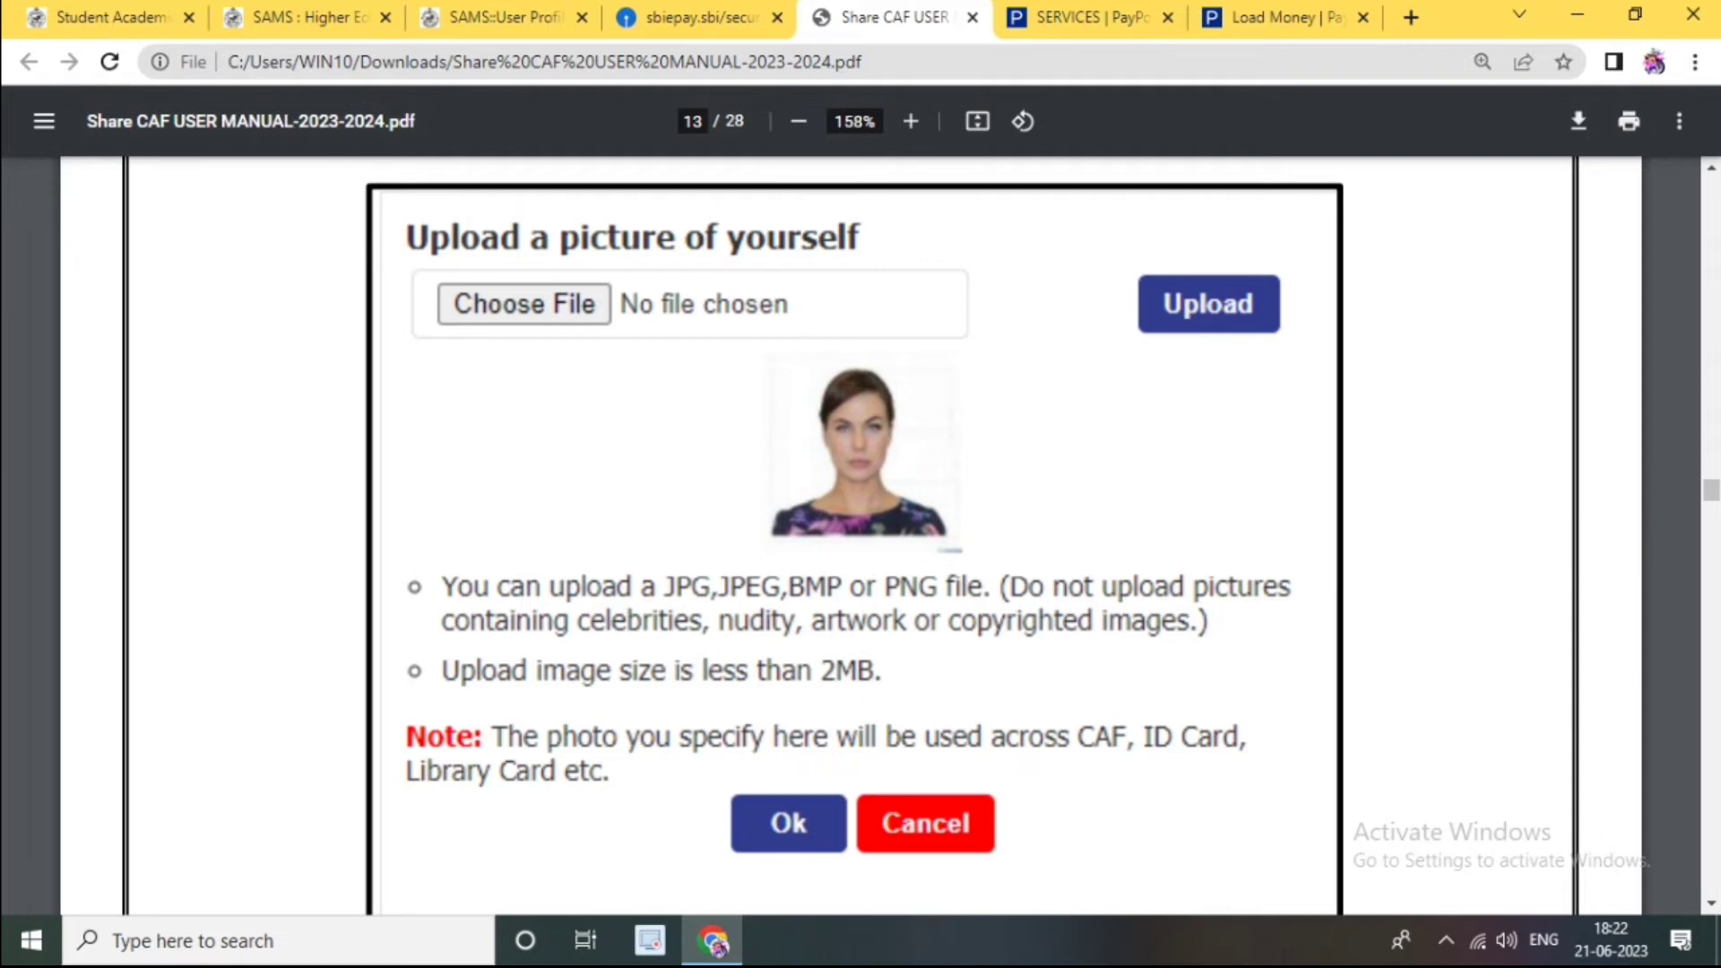
{"action": "scroll", "coordinate": [852, 538], "scroll_direction": "down", "scroll_amount": 8}
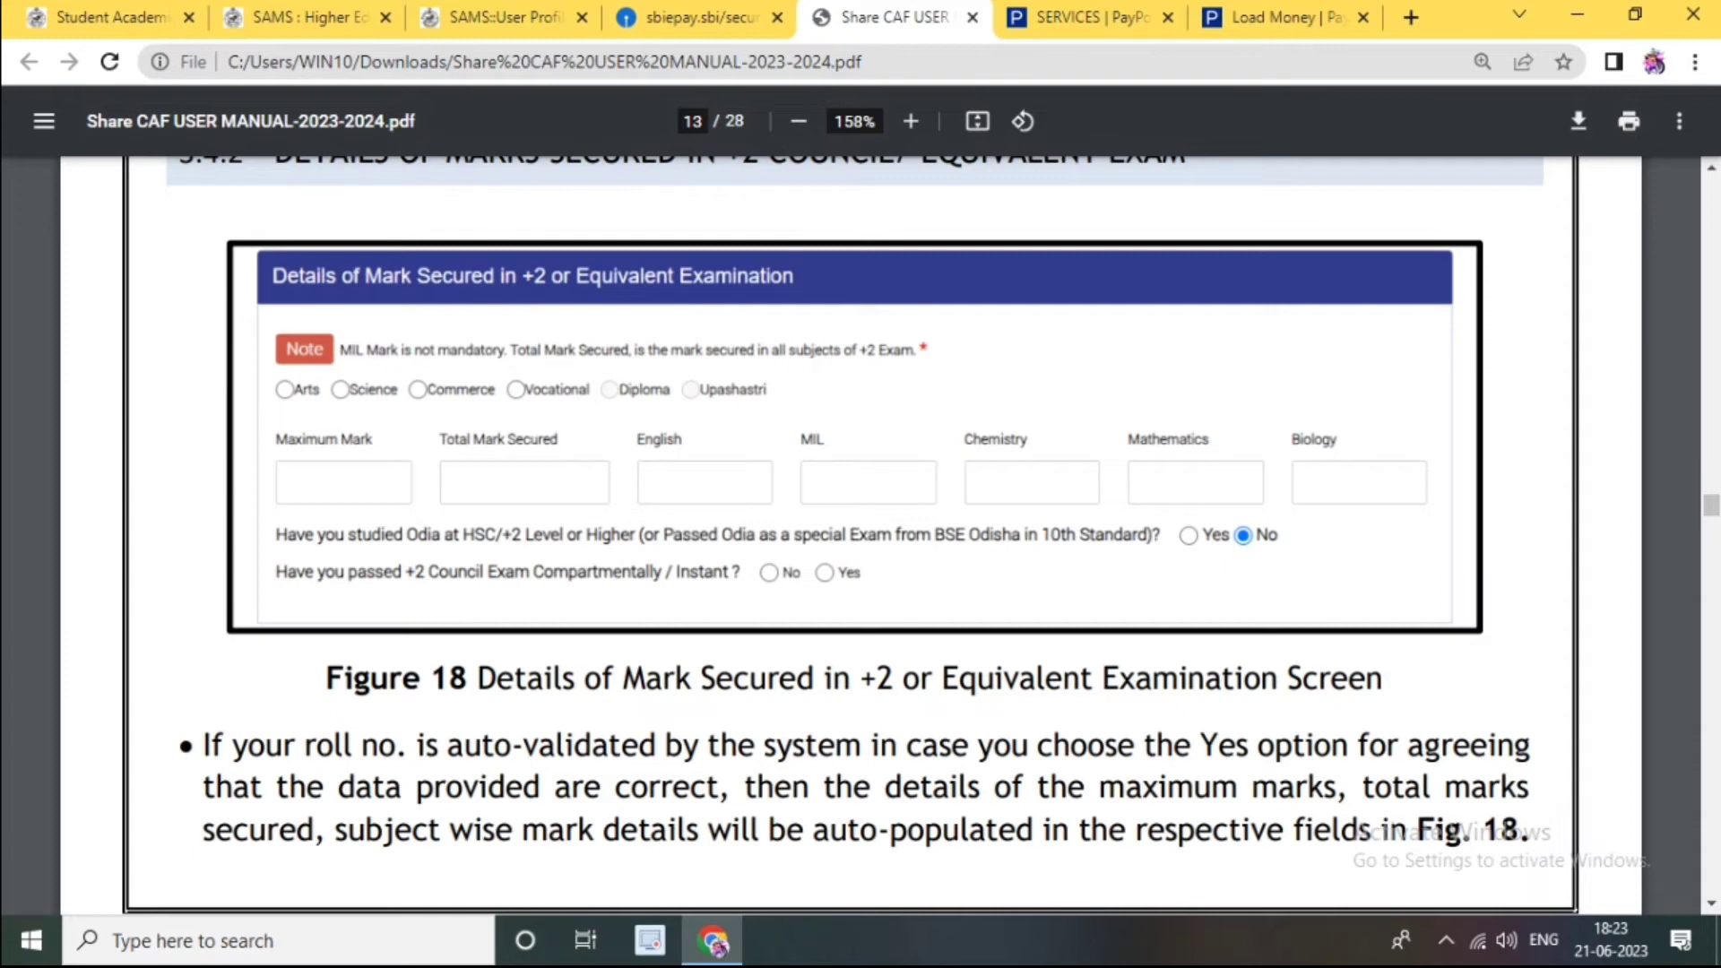
{"action": "scroll", "coordinate": [851, 538], "scroll_direction": "down", "scroll_amount": 8}
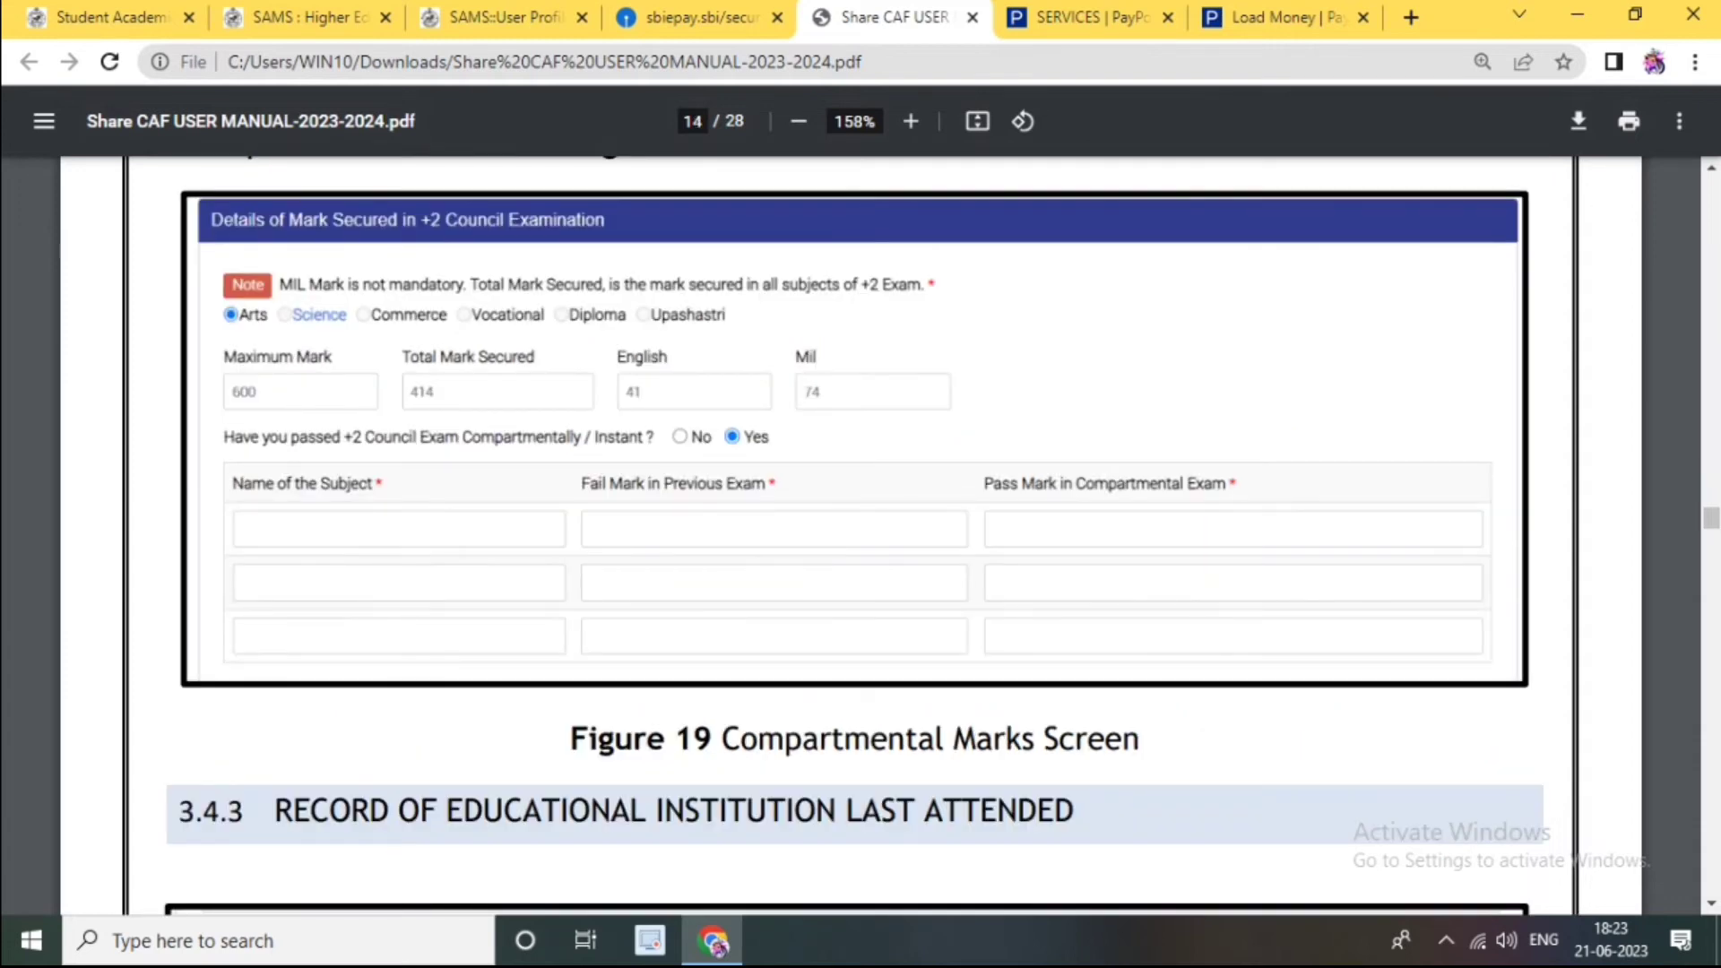
{"action": "scroll", "coordinate": [851, 538], "scroll_direction": "down", "scroll_amount": 8}
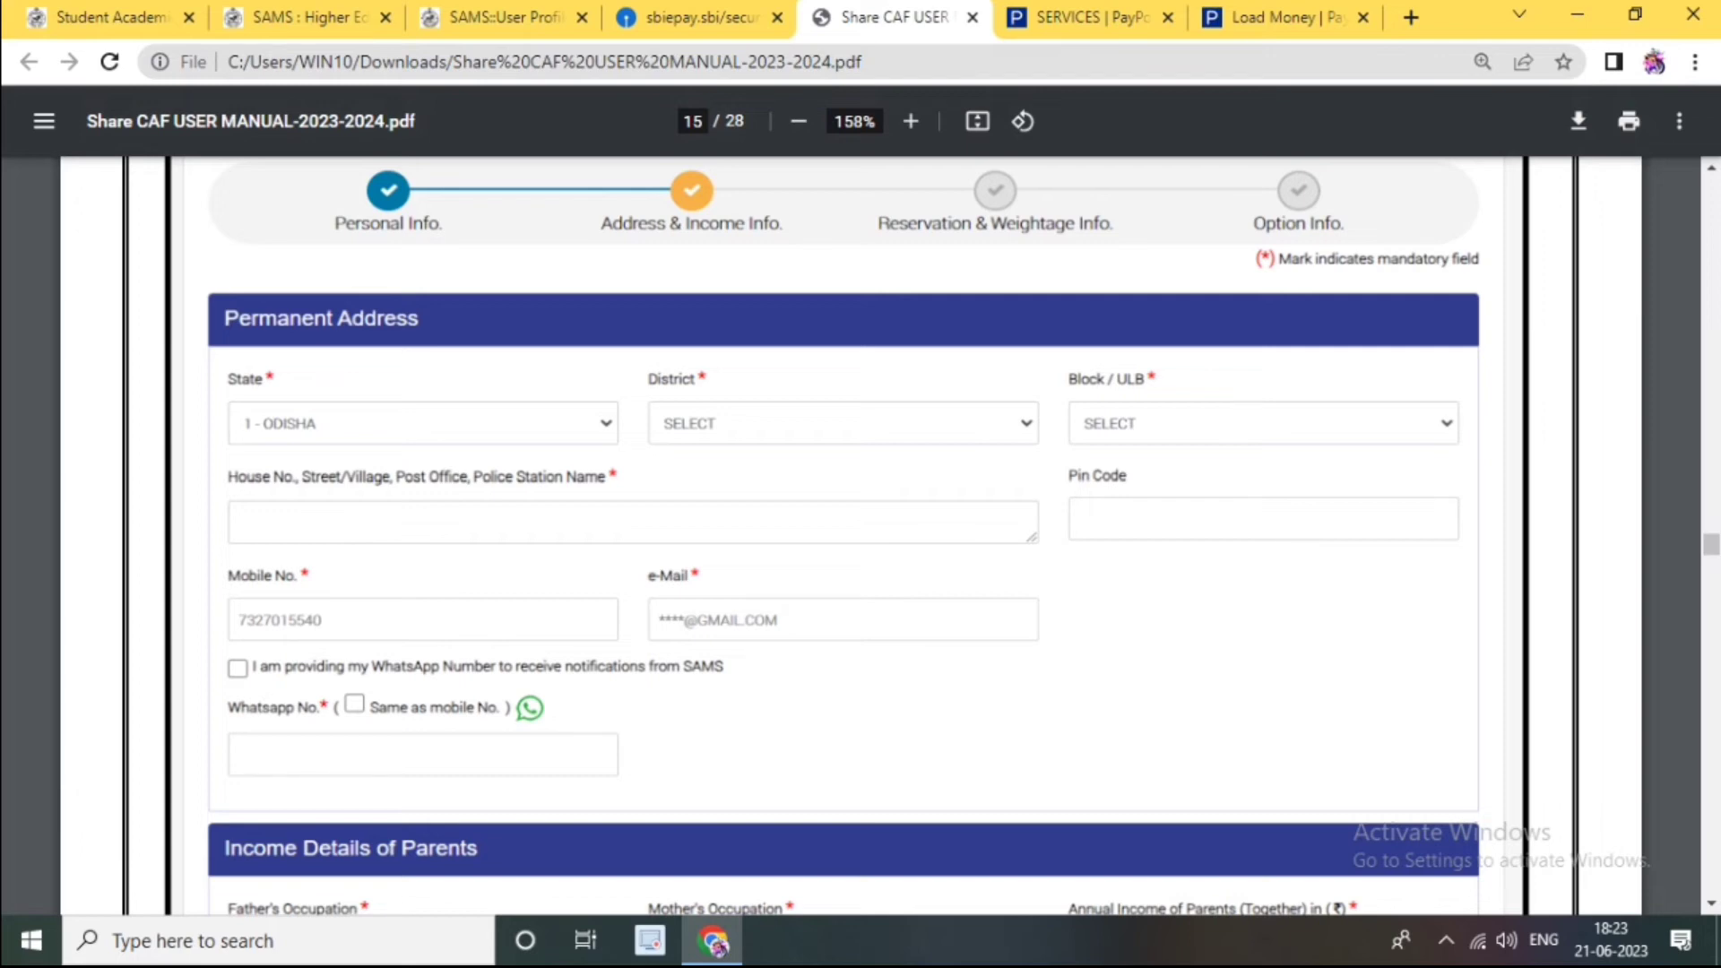
Step: Scroll past the reservation and weightage figures to the Option Info form on page 18
{"action": "scroll", "coordinate": [842, 537], "scroll_direction": "down", "scroll_amount": 5}
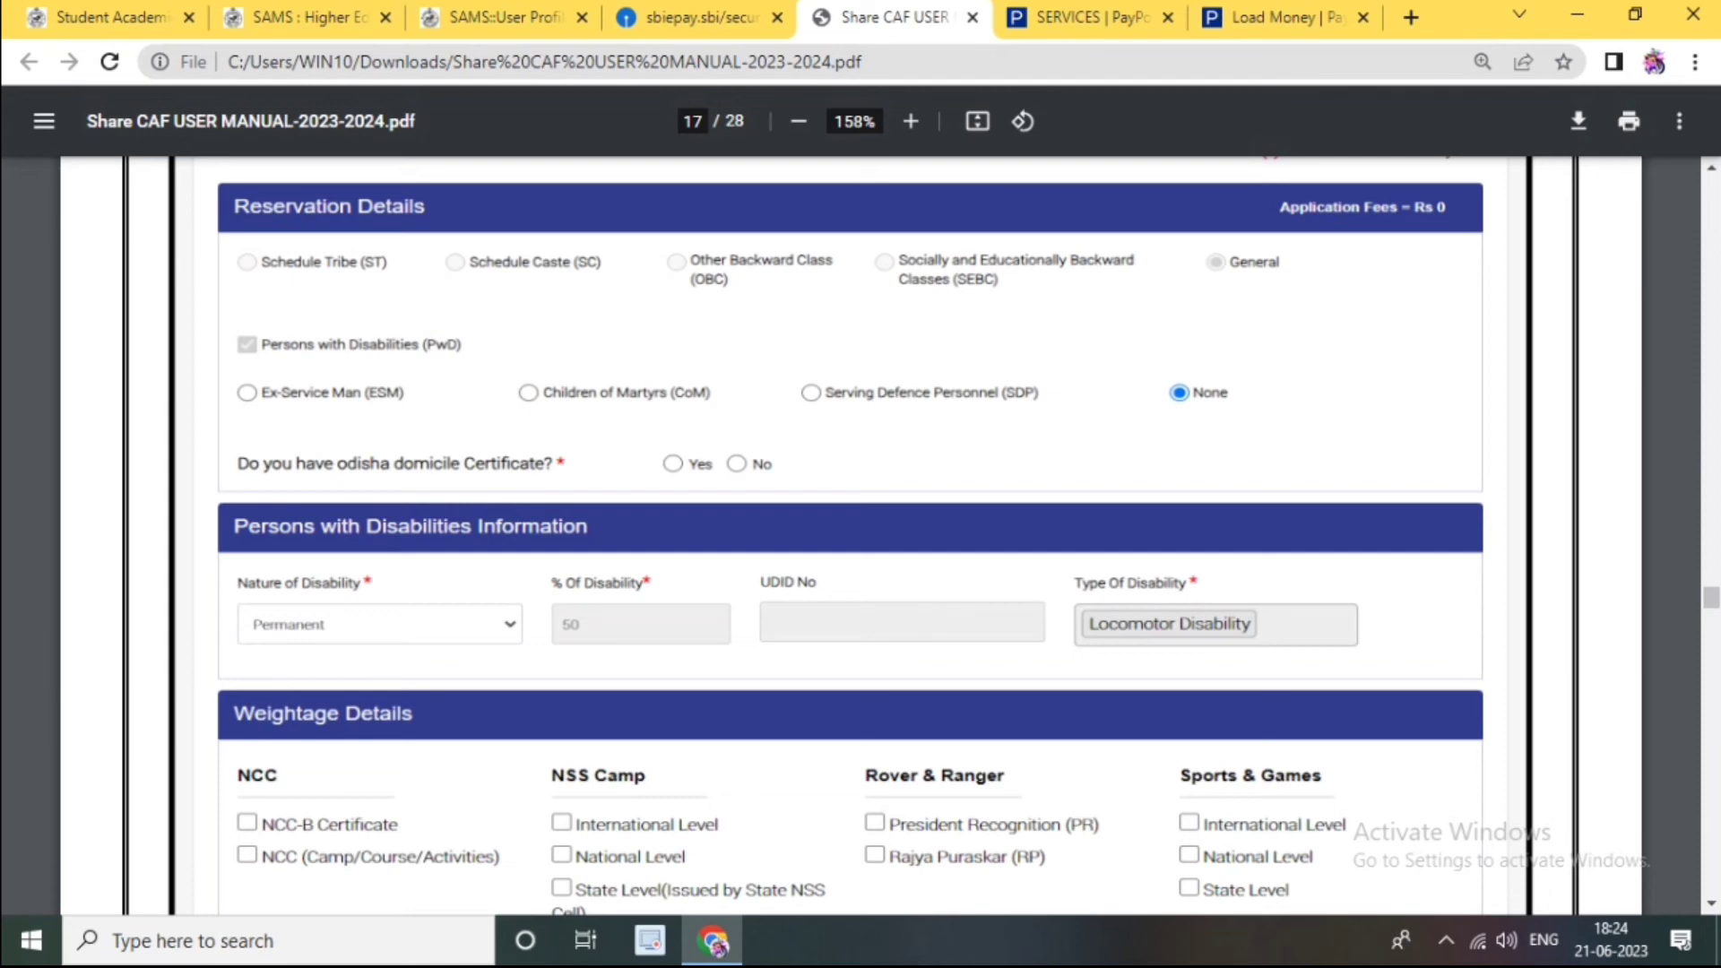
{"action": "scroll", "coordinate": [849, 536], "scroll_direction": "down", "scroll_amount": 3}
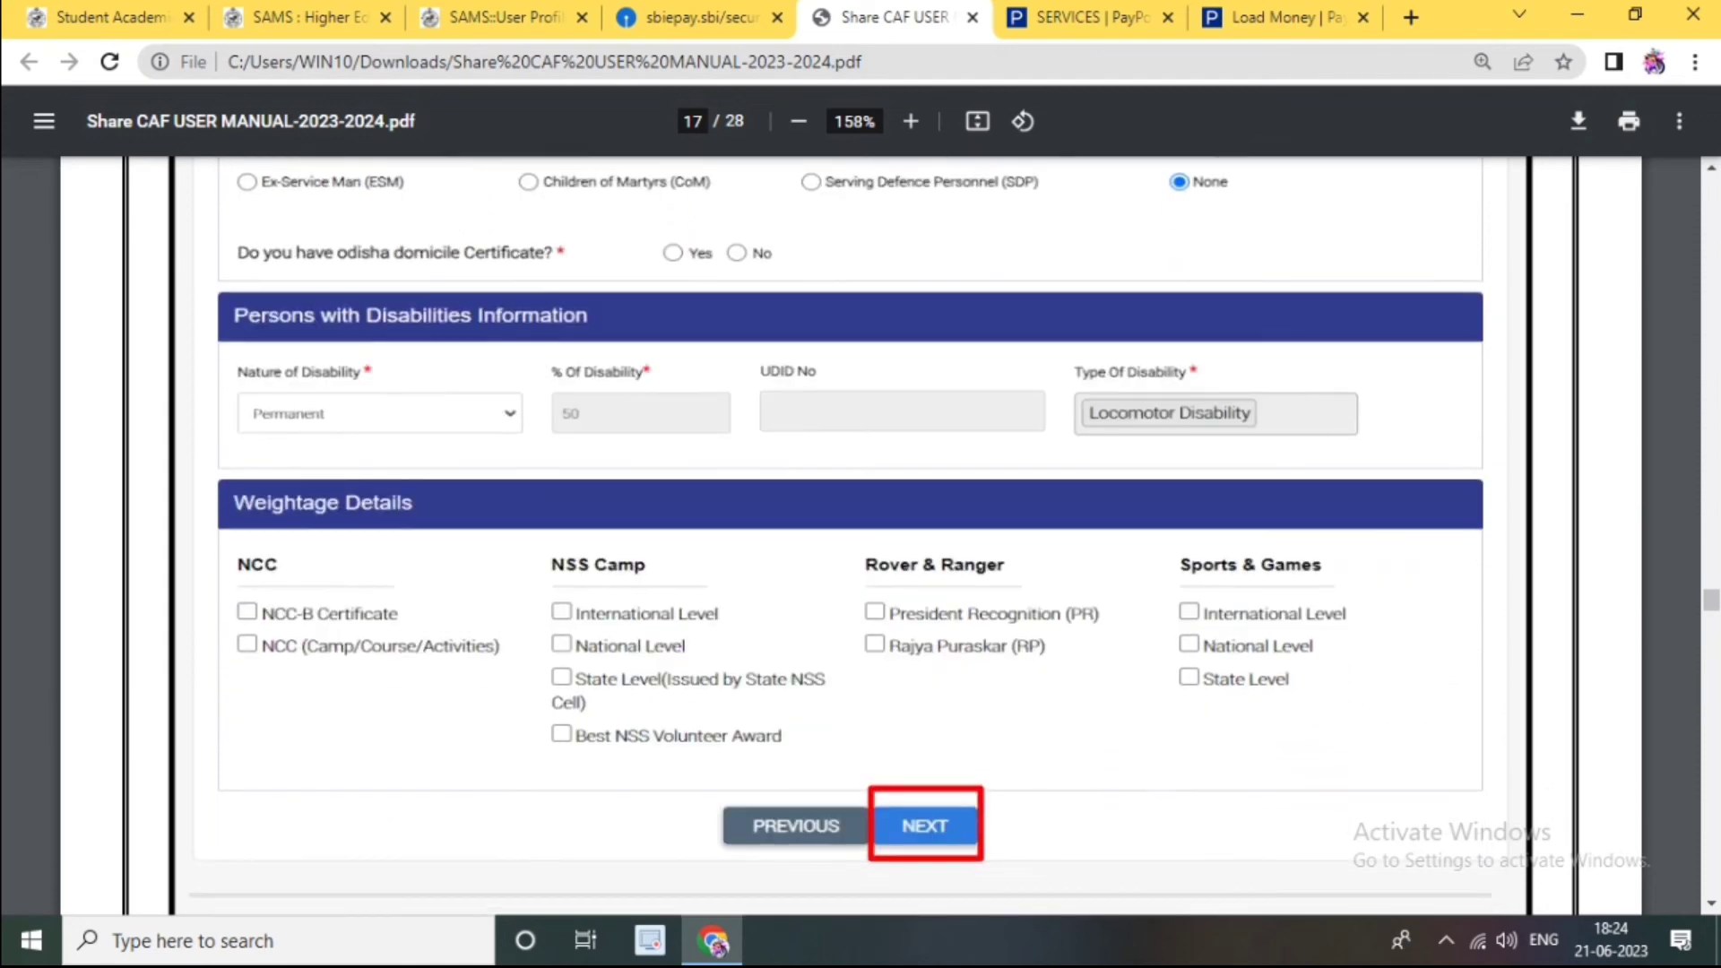
{"action": "scroll", "coordinate": [858, 538], "scroll_direction": "down", "scroll_amount": 1}
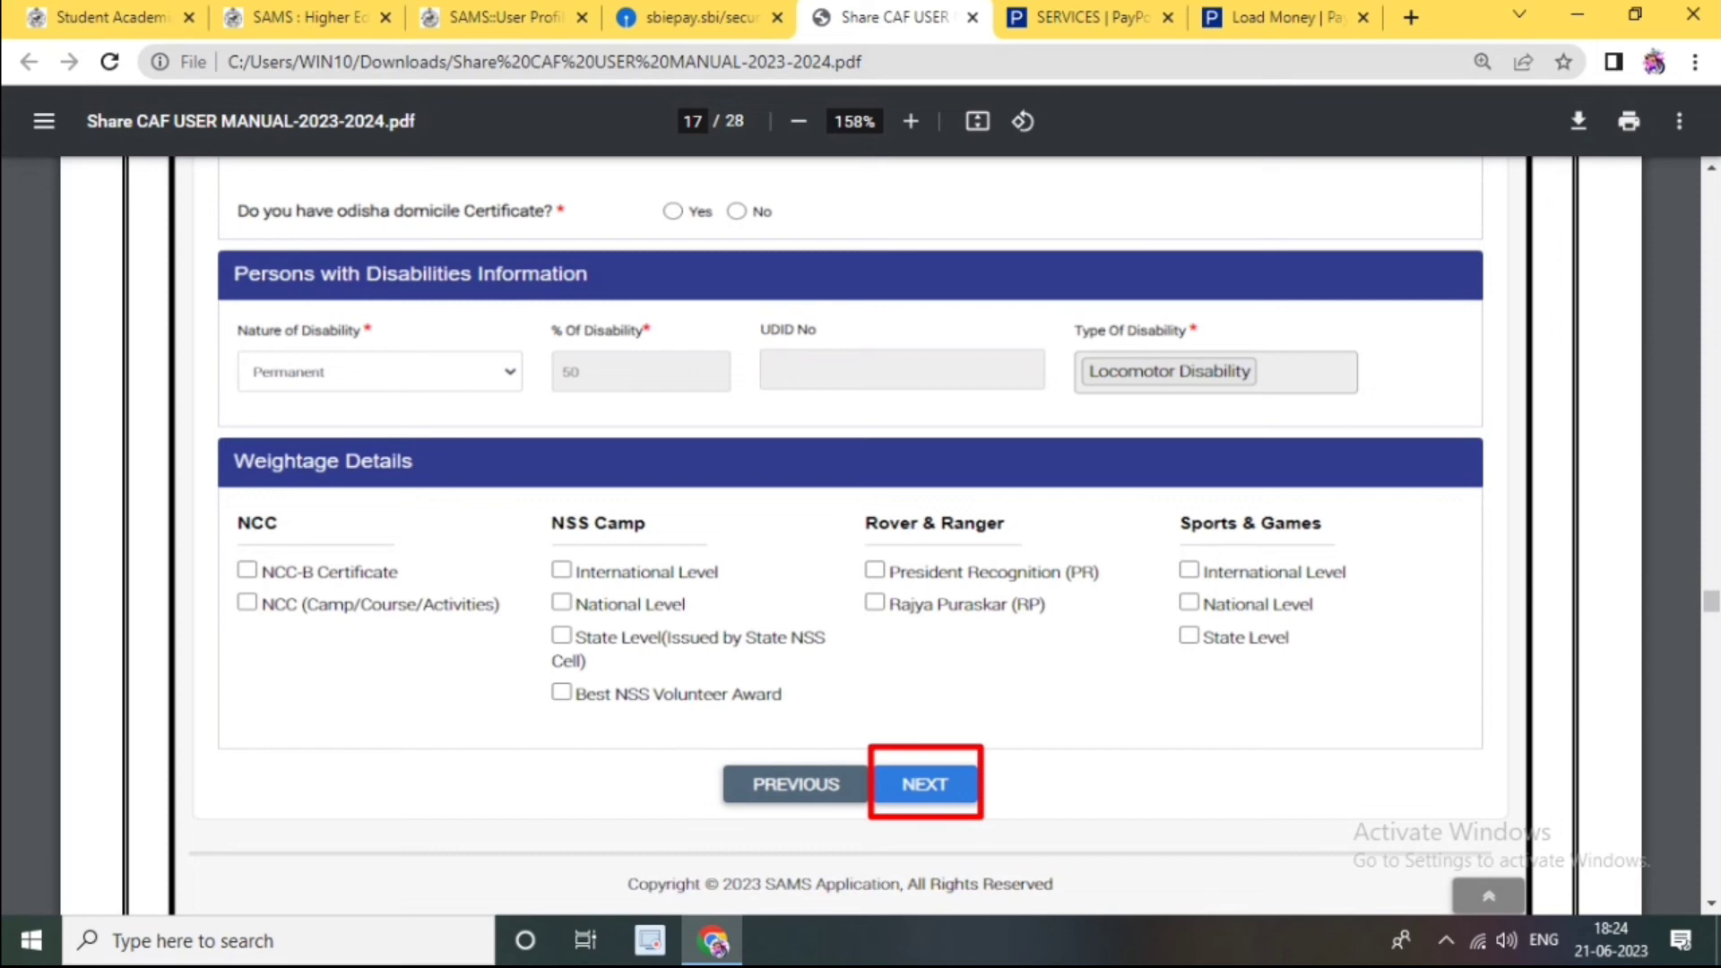
{"action": "scroll", "coordinate": [850, 536], "scroll_direction": "down", "scroll_amount": 2}
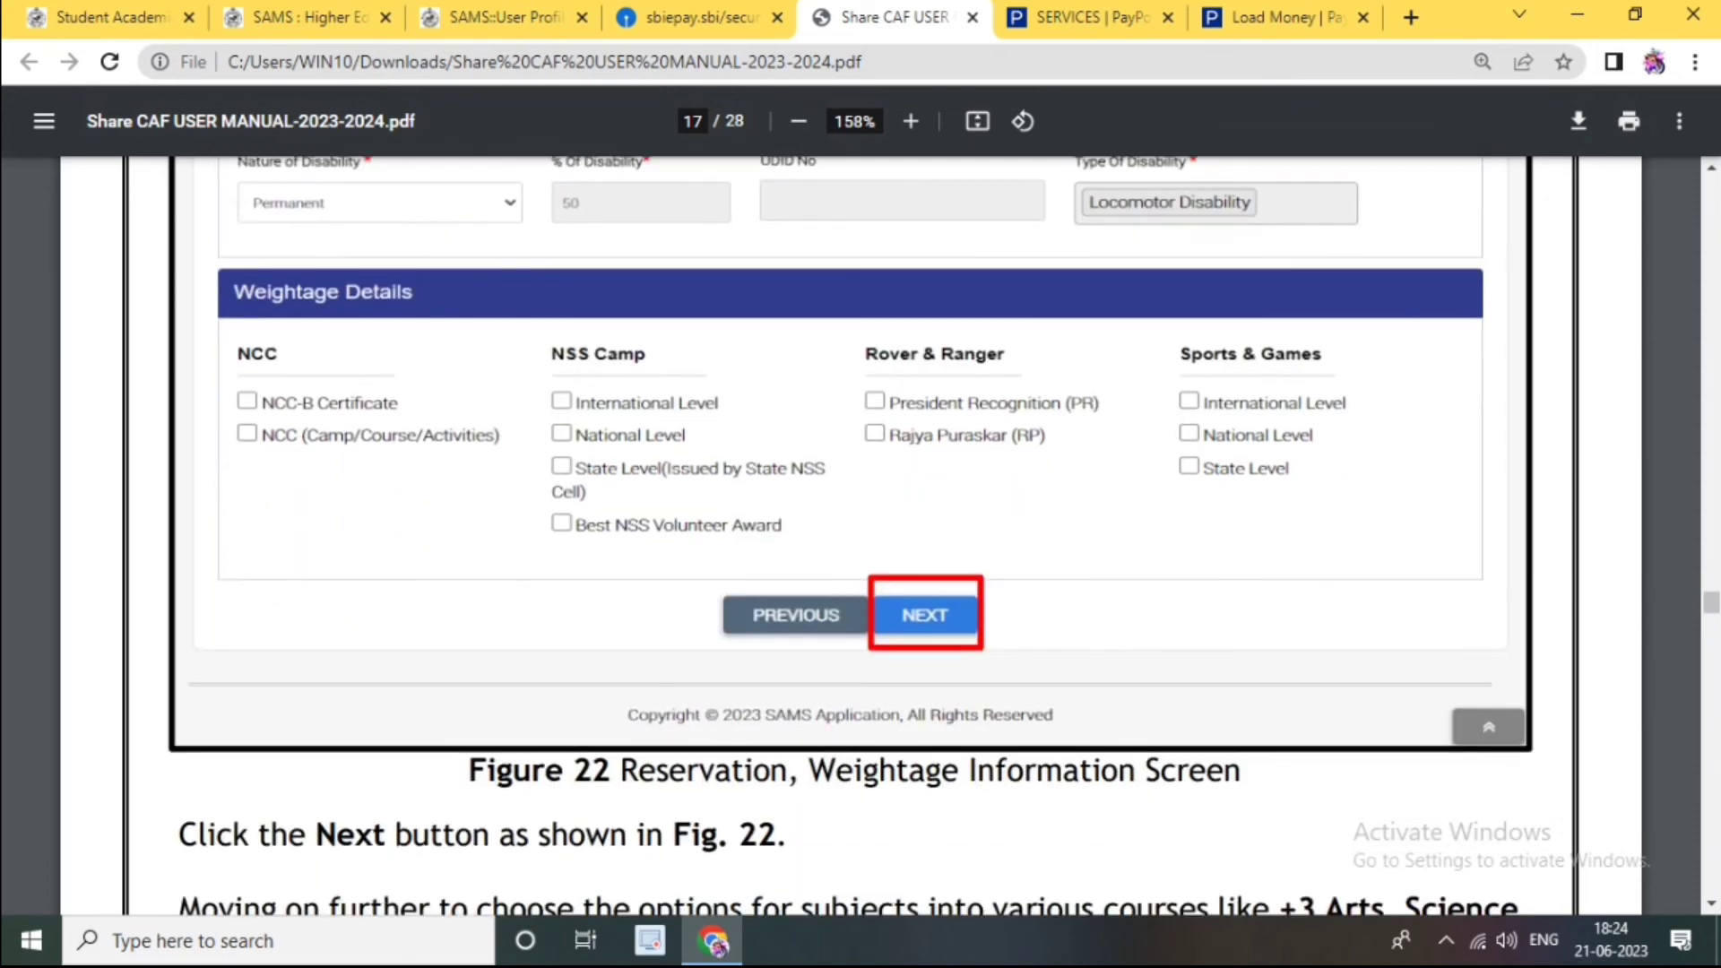
{"action": "scroll", "coordinate": [850, 536], "scroll_direction": "down", "scroll_amount": 10}
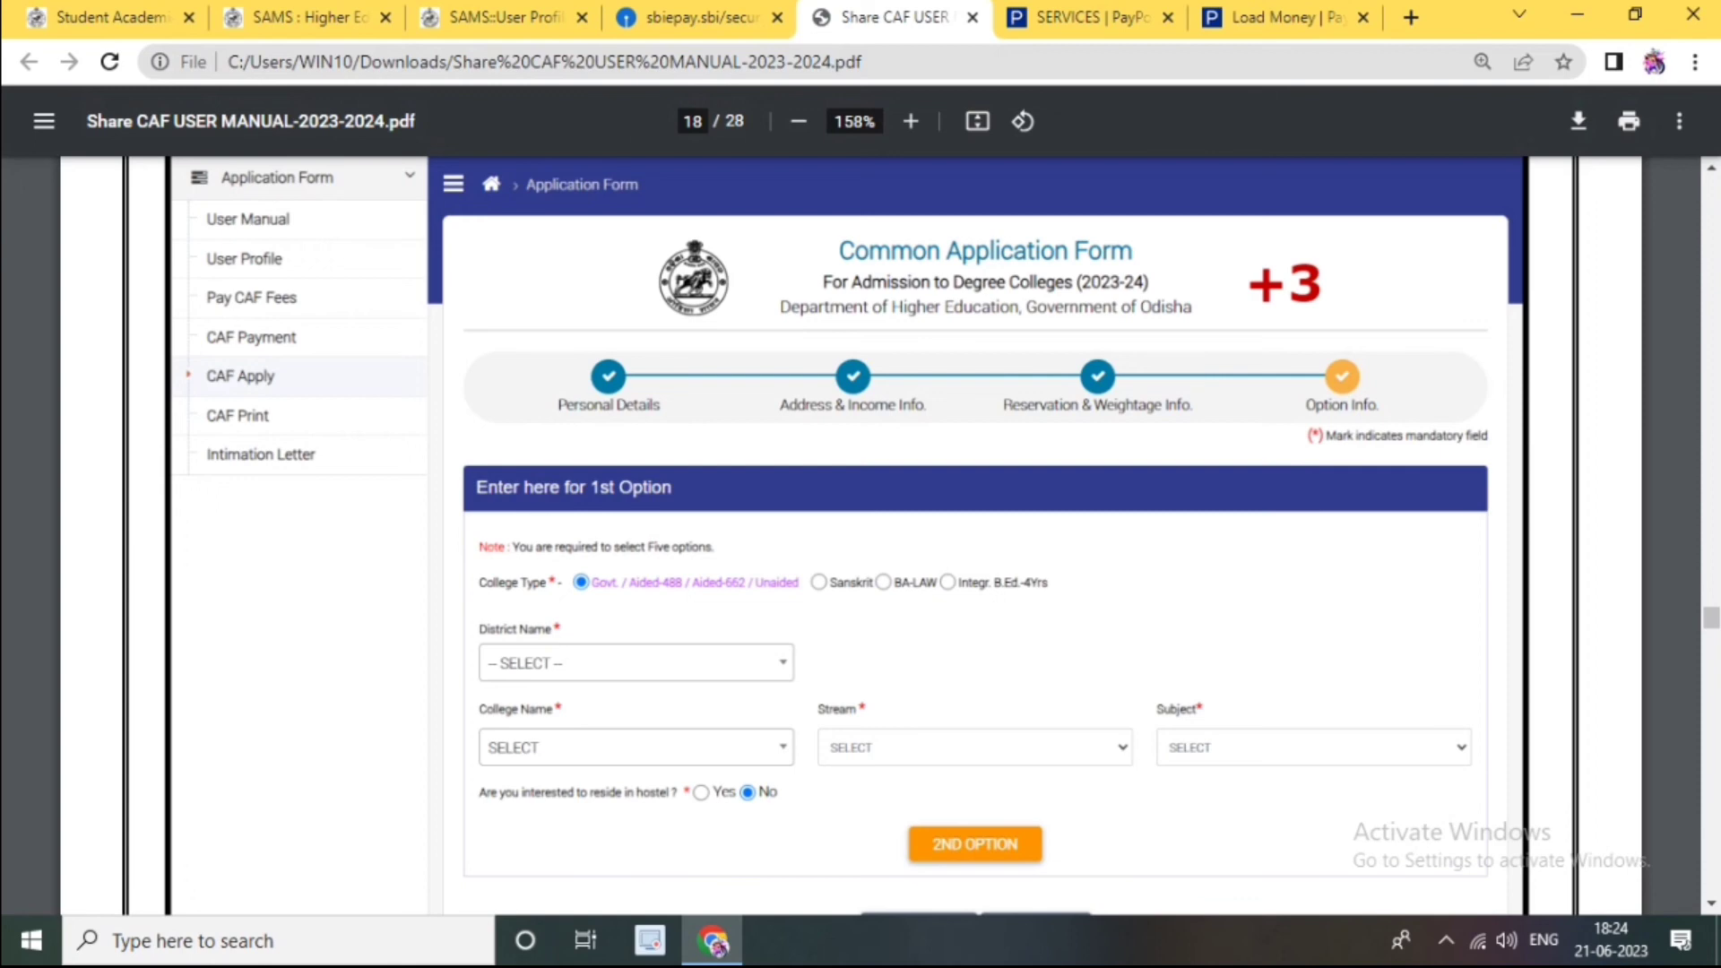
Step: Scroll the CAF applicant copy down to section 13, listing seven Arts Honours college choices
{"action": "scroll", "coordinate": [848, 538], "scroll_direction": "down", "scroll_amount": 4}
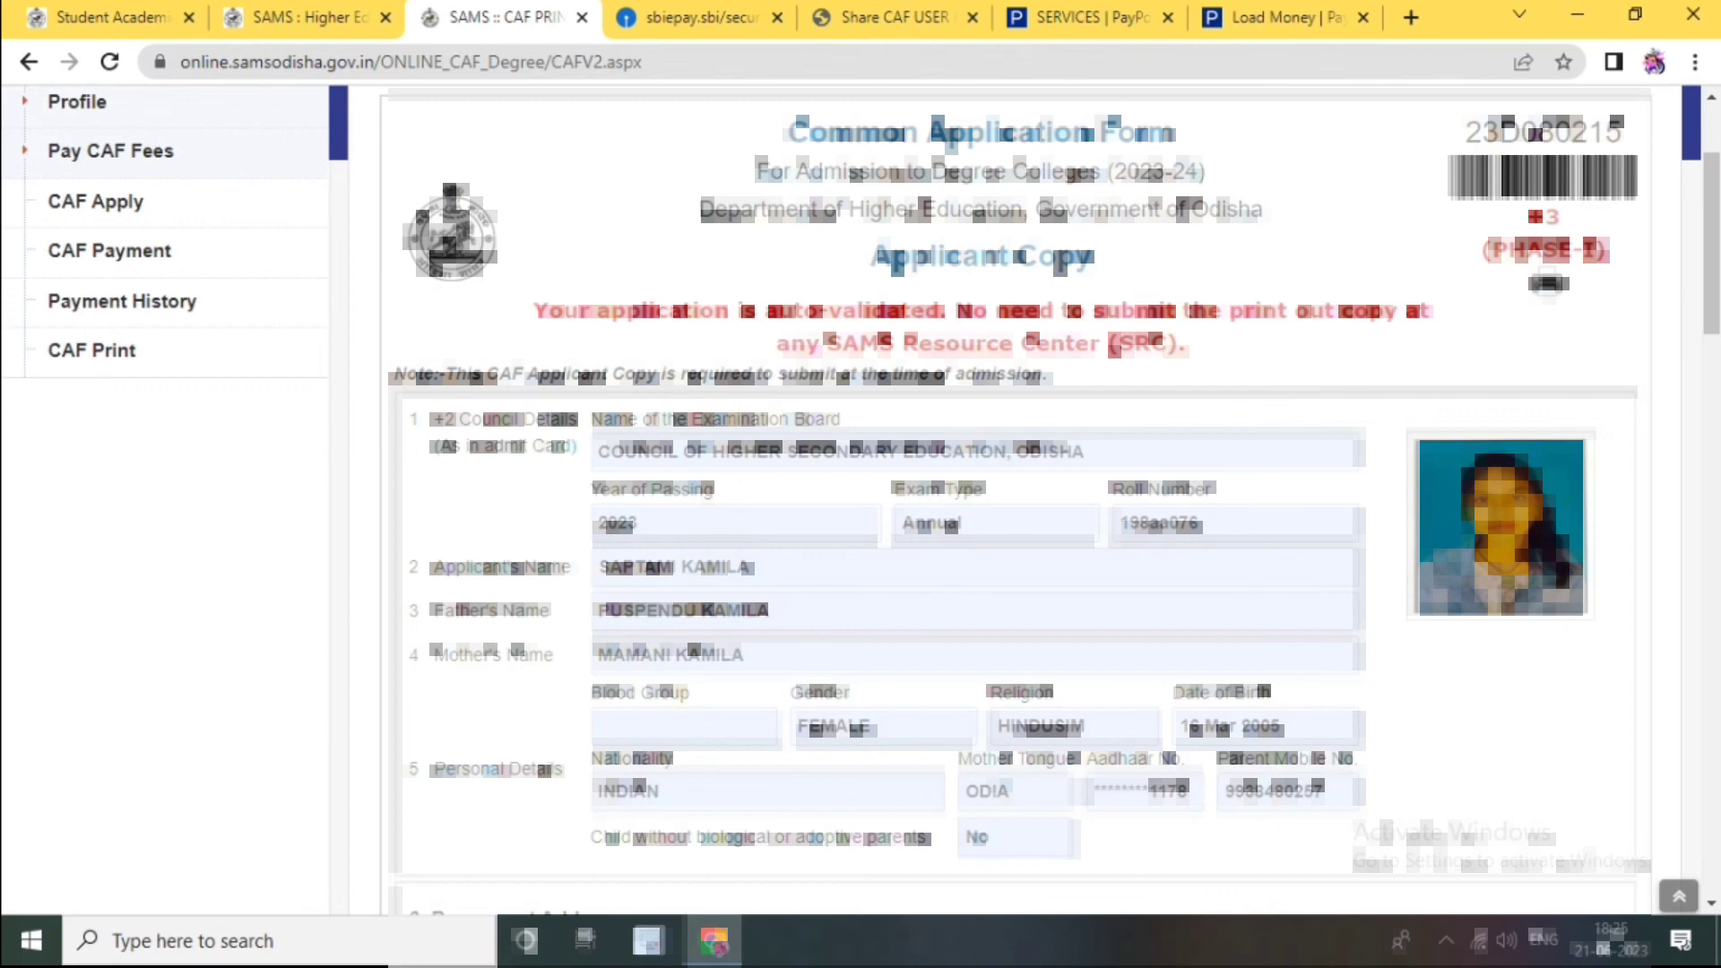
{"action": "scroll", "coordinate": [1013, 502], "scroll_direction": "down", "scroll_amount": 9}
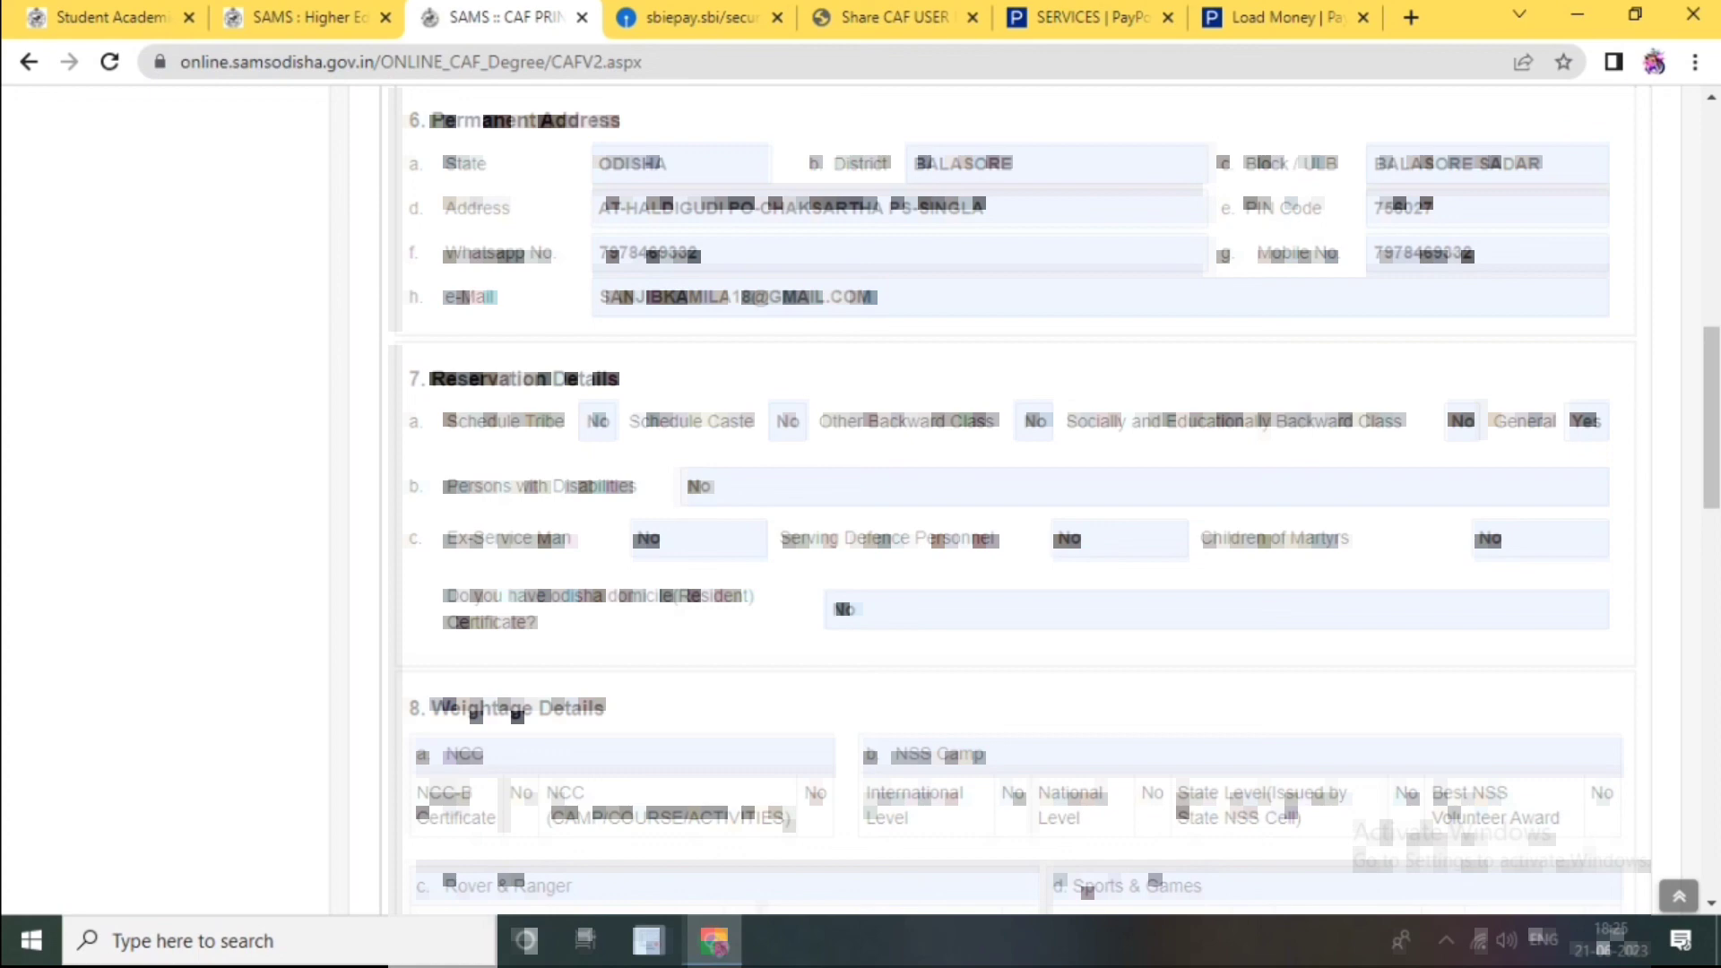
{"action": "scroll", "coordinate": [1013, 502], "scroll_direction": "down", "scroll_amount": 10}
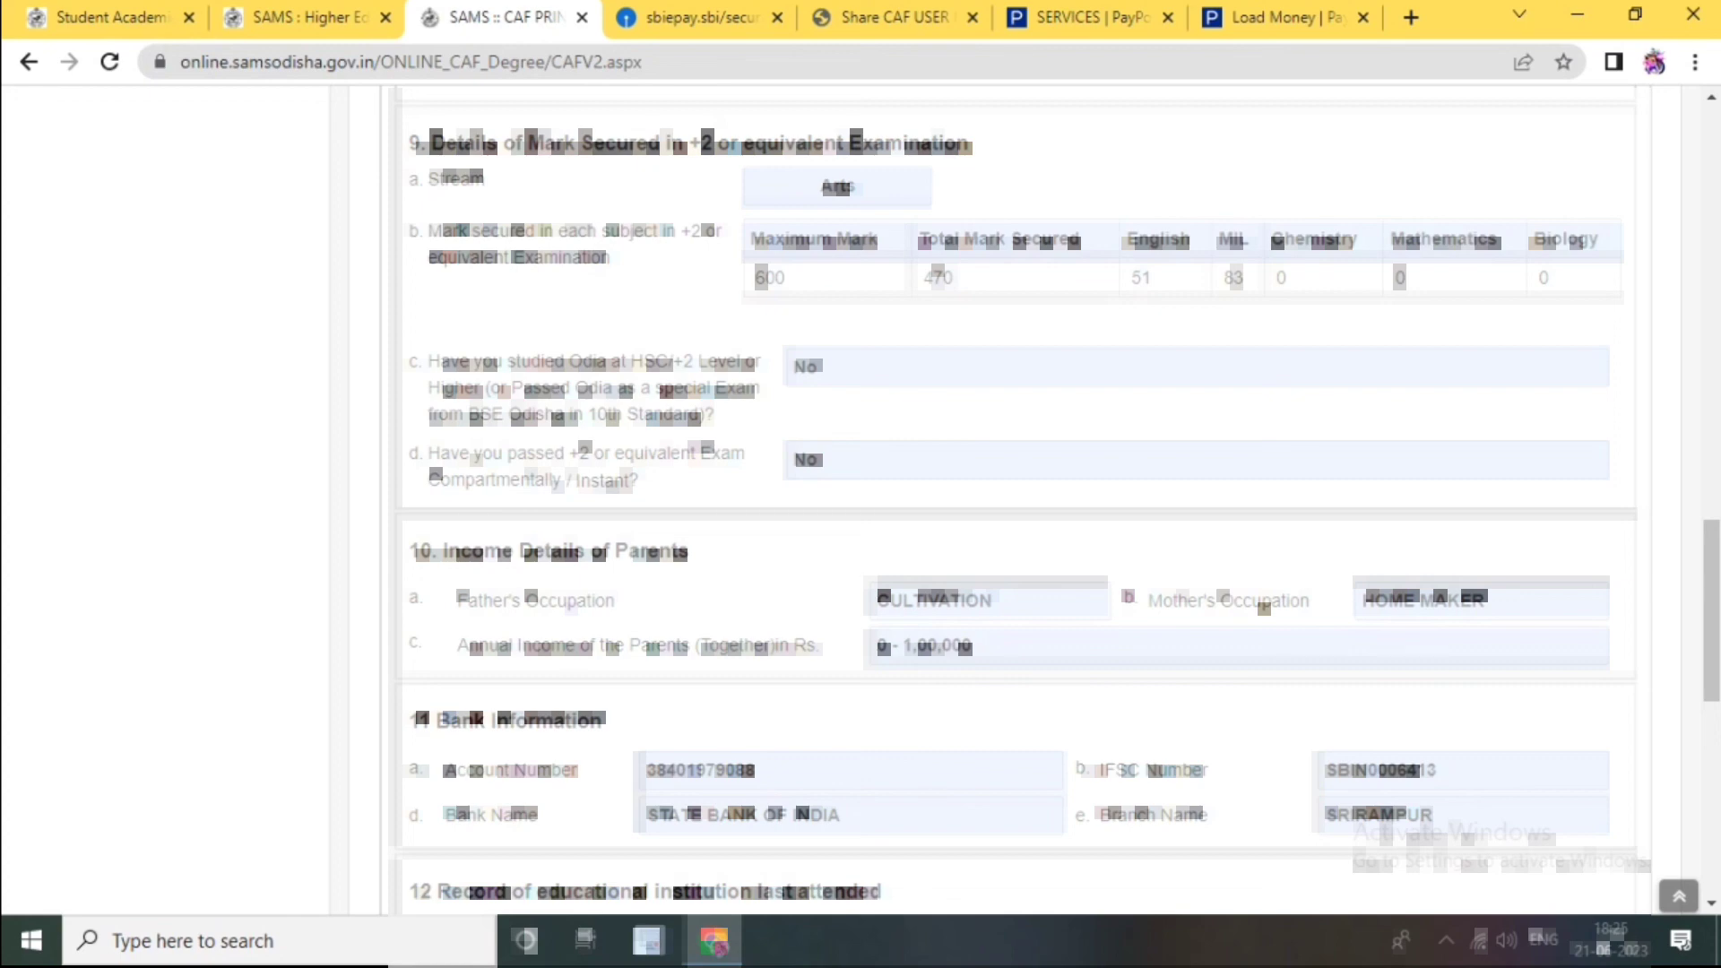
{"action": "scroll", "coordinate": [1012, 502], "scroll_direction": "down", "scroll_amount": 7}
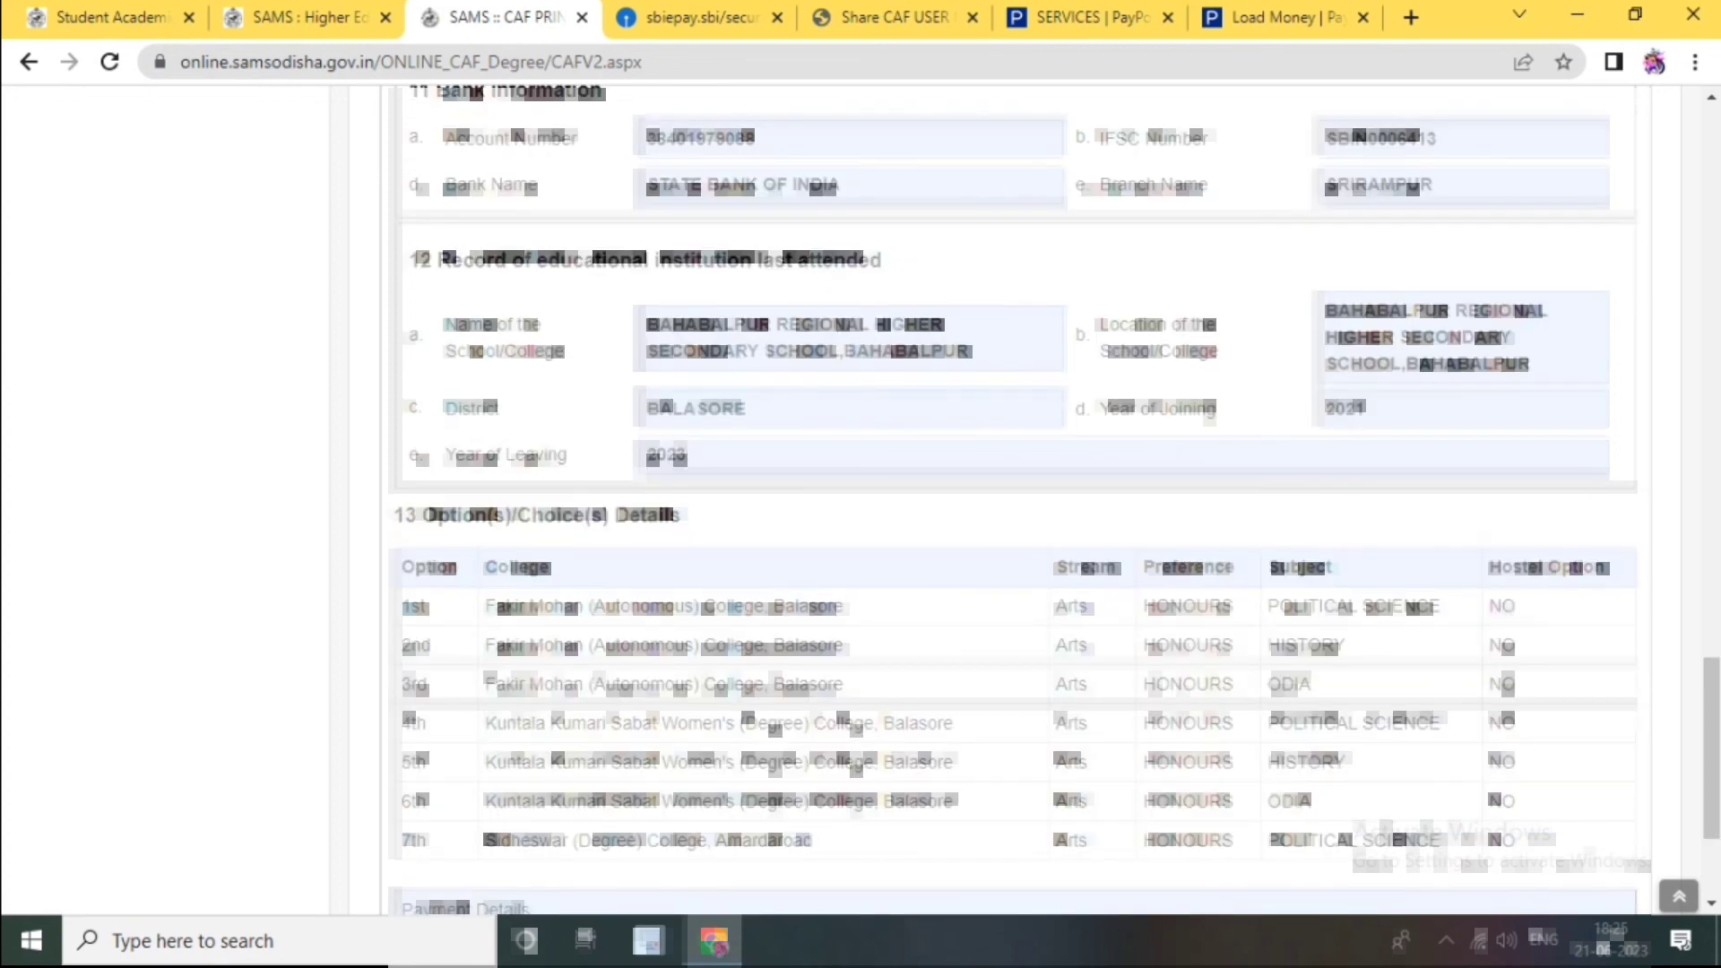